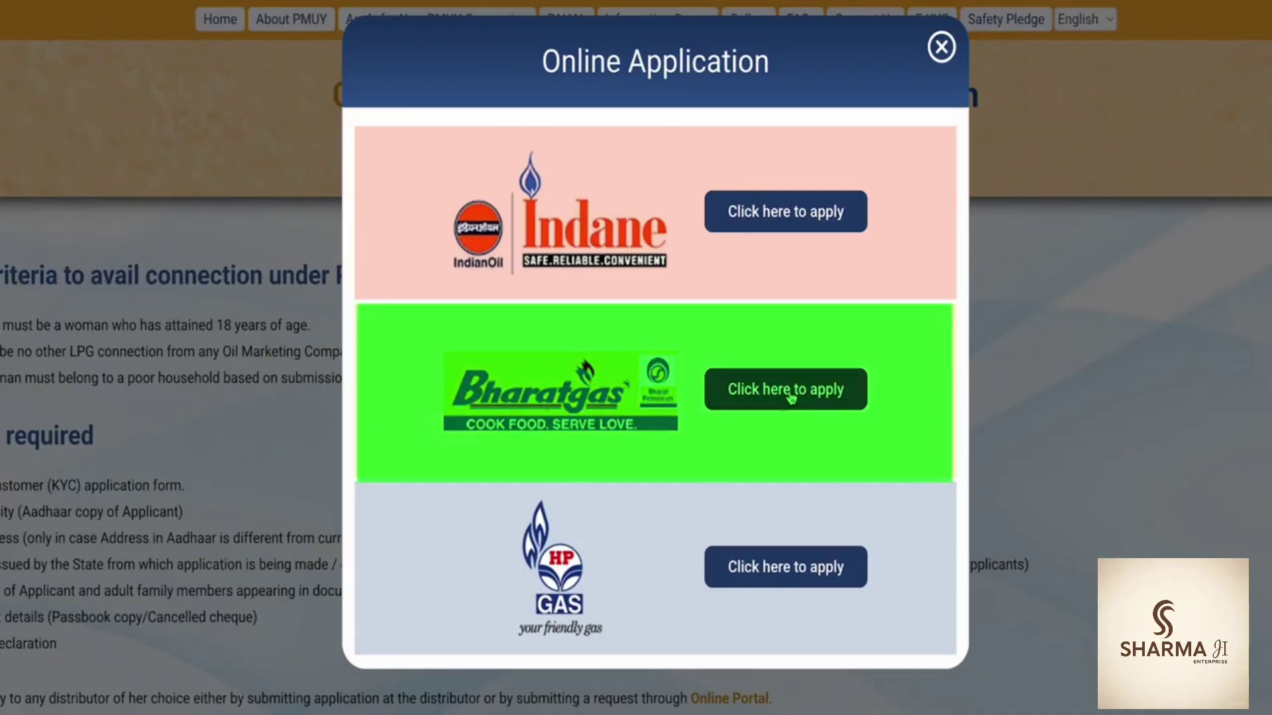
# - Start the application, choose Ujjwala 3.0 New Connection, tick the declaration and list Uttar Pradesh distributors
pyautogui.click(789, 390)
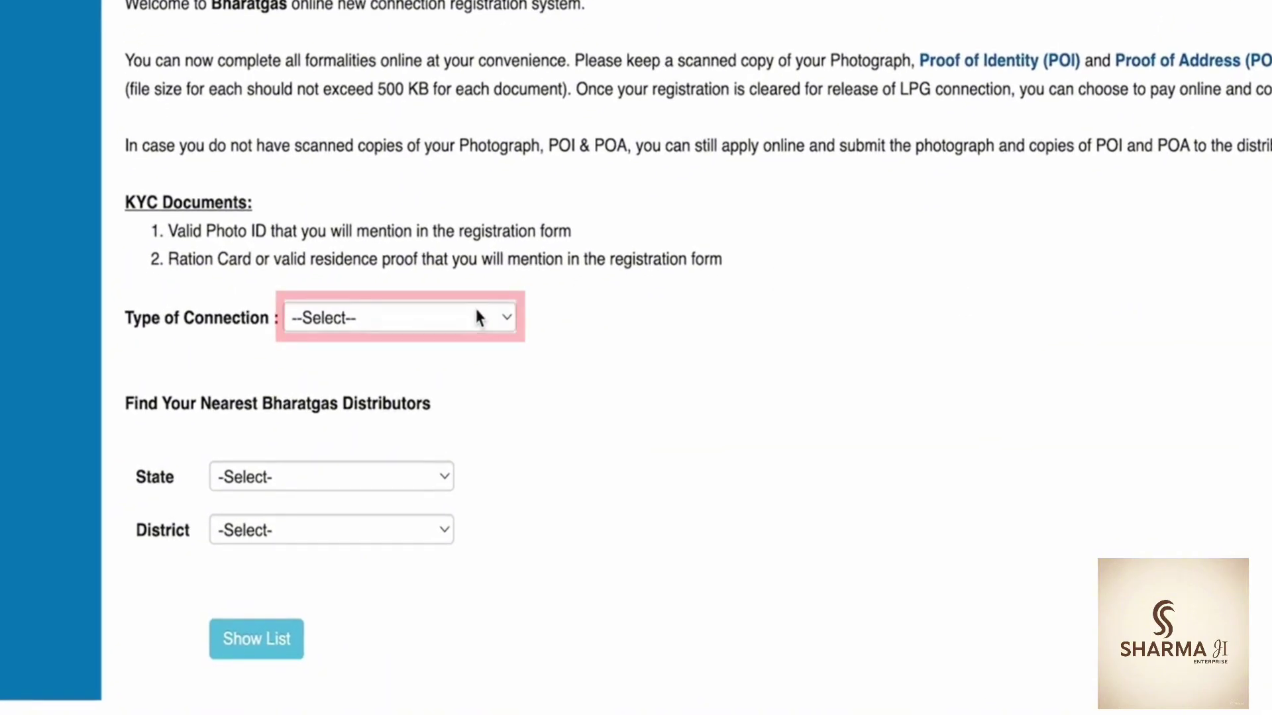
pyautogui.click(474, 316)
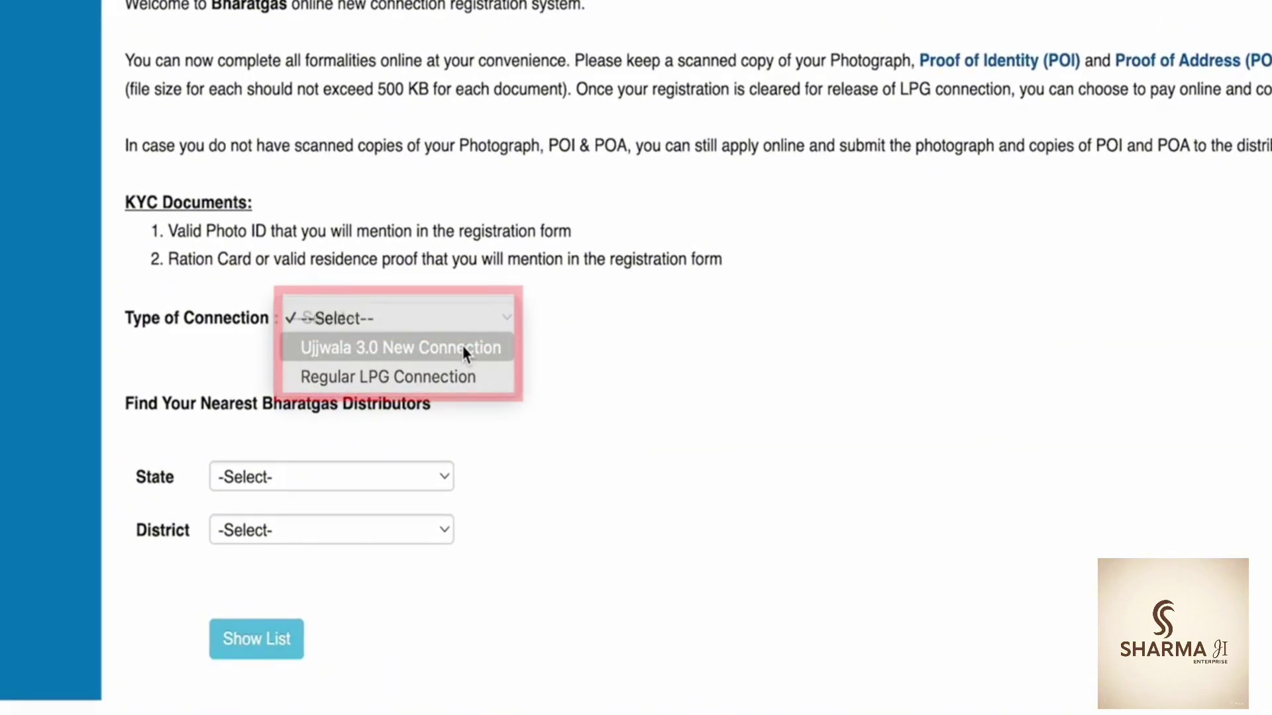
pyautogui.click(464, 347)
pyautogui.click(138, 376)
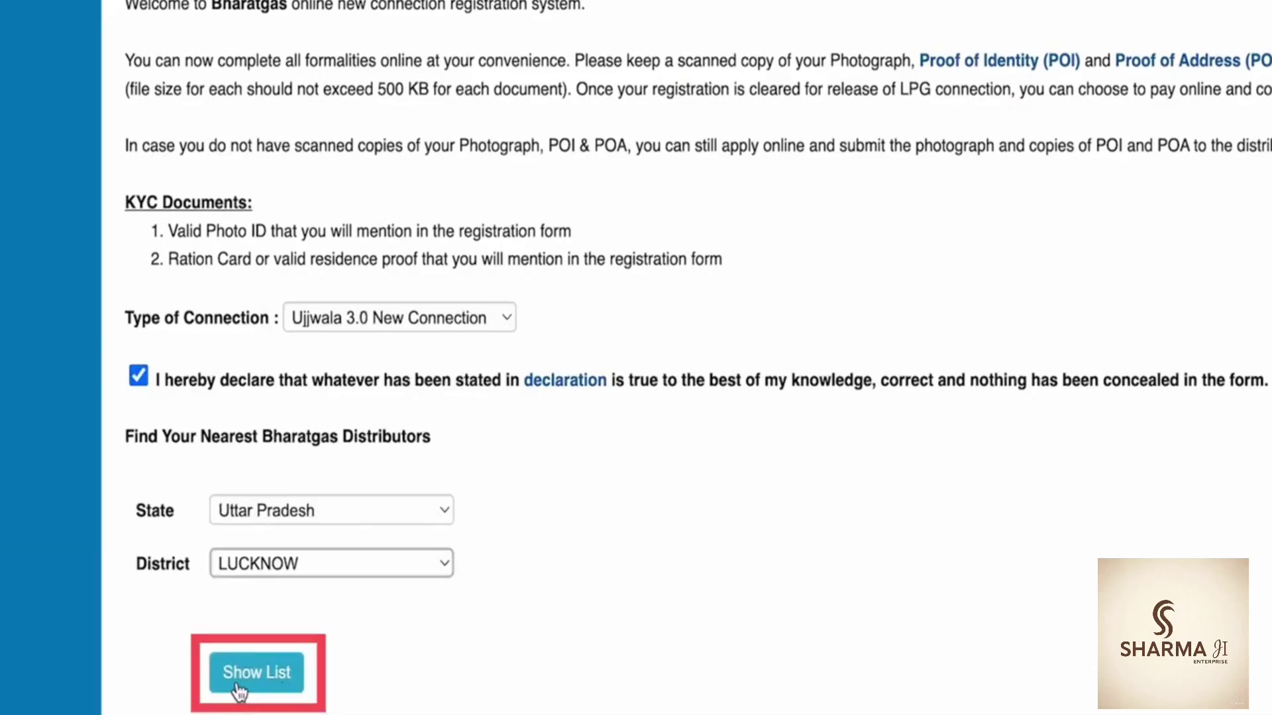
pyautogui.click(251, 672)
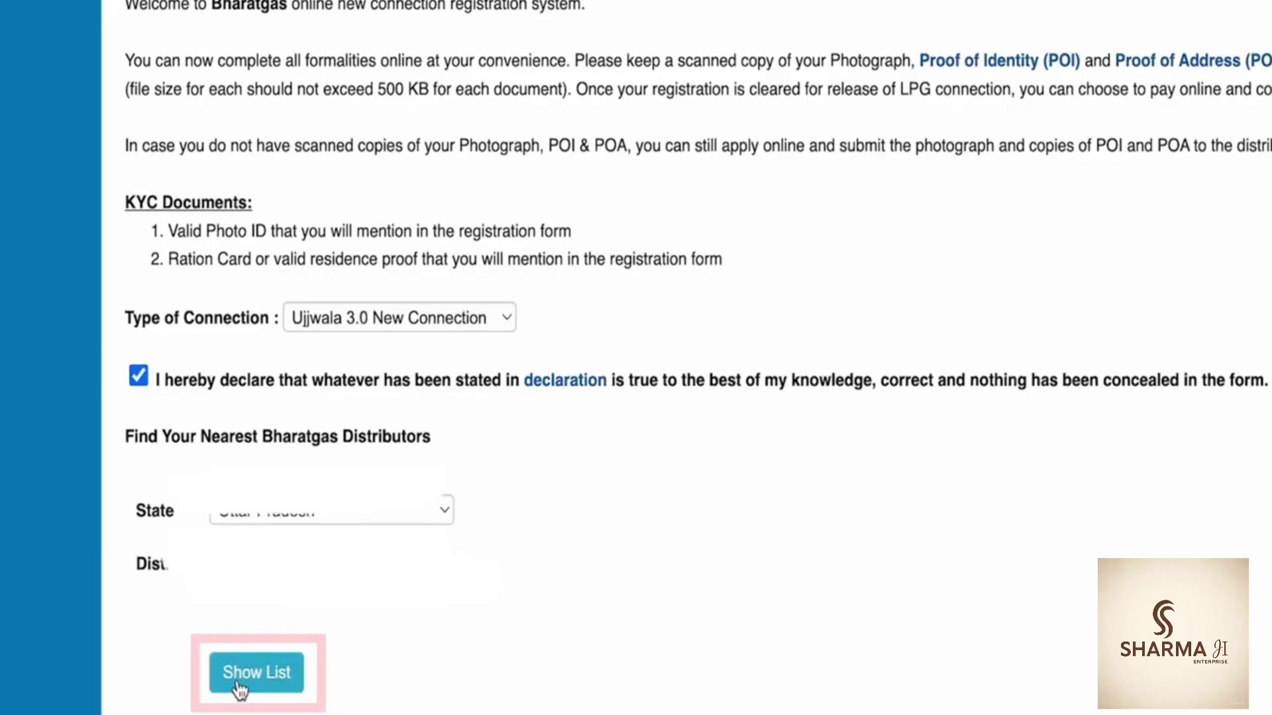
# - Review the distributor table to the bottom and continue to mobile number verification
pyautogui.scroll(-5, 567, 596)
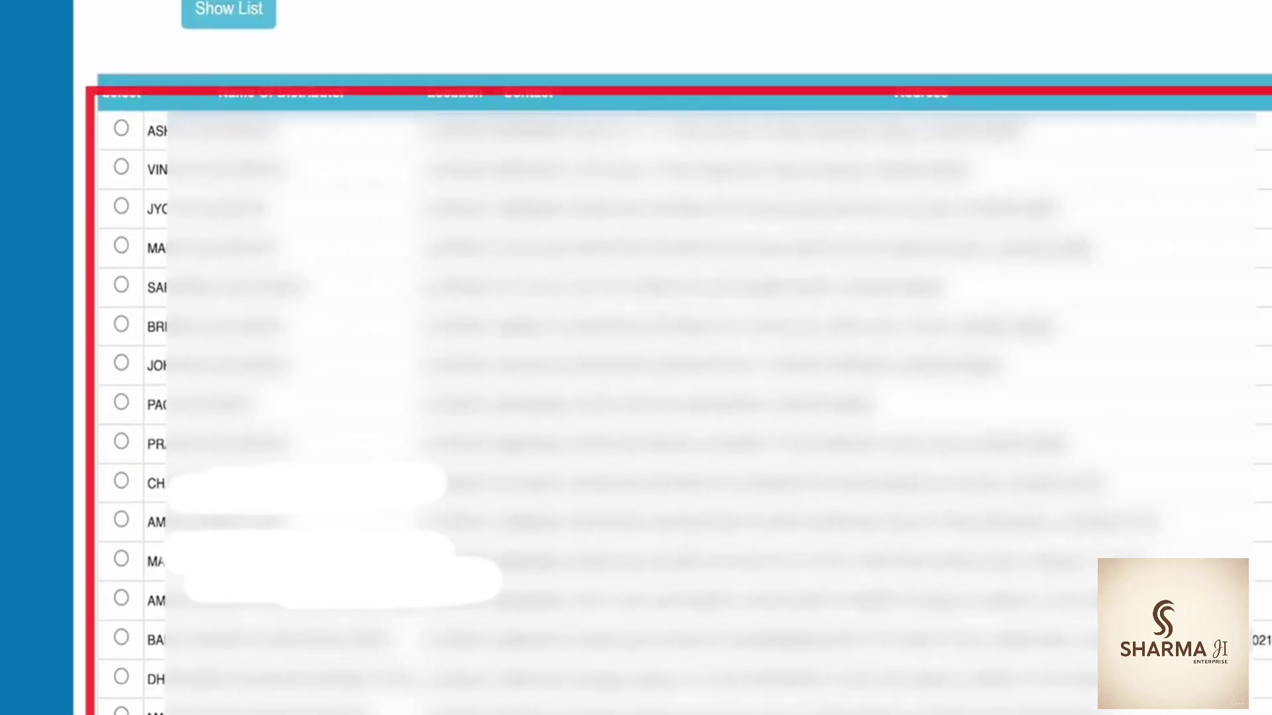
pyautogui.scroll(-2, 568, 596)
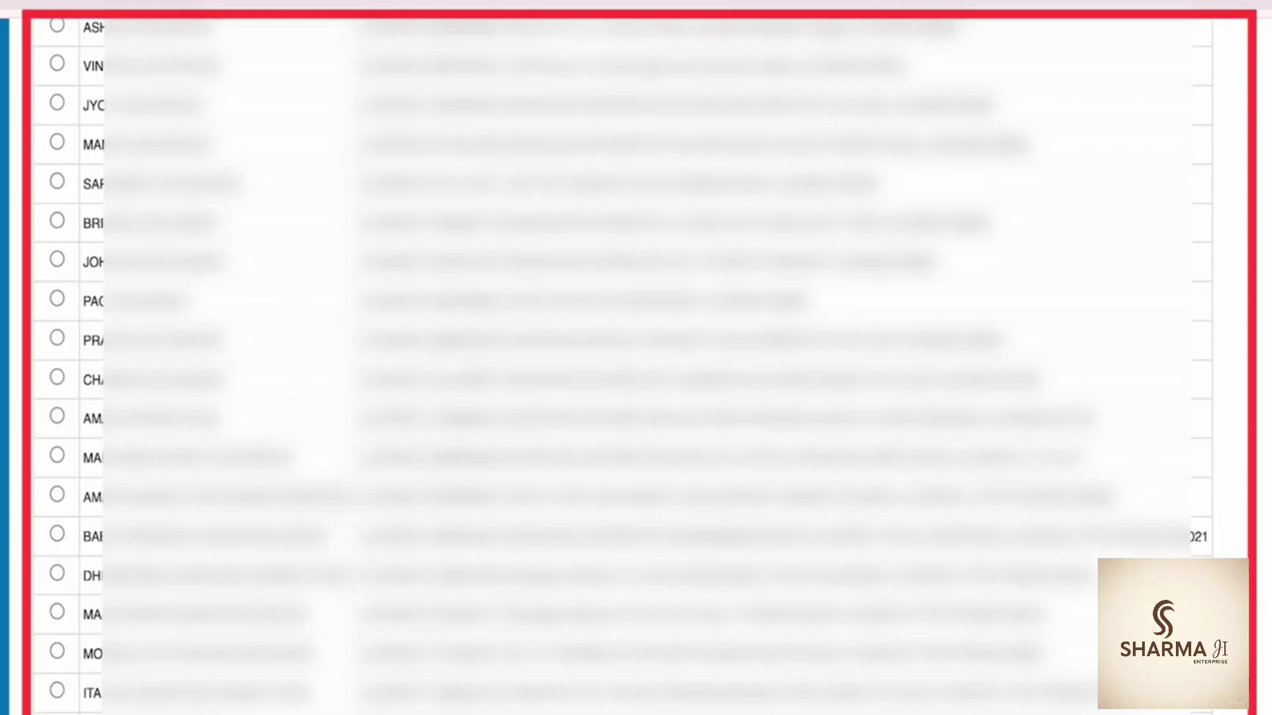
pyautogui.scroll(-10, 454, 680)
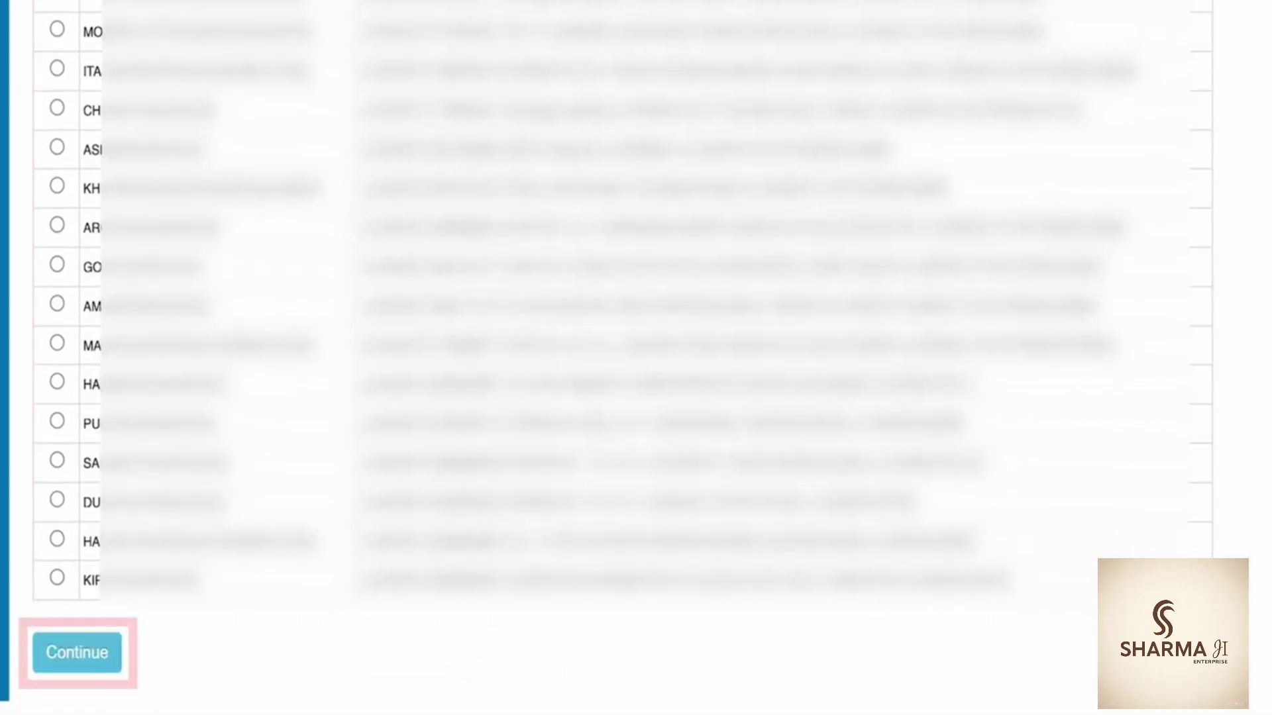
pyautogui.click(86, 666)
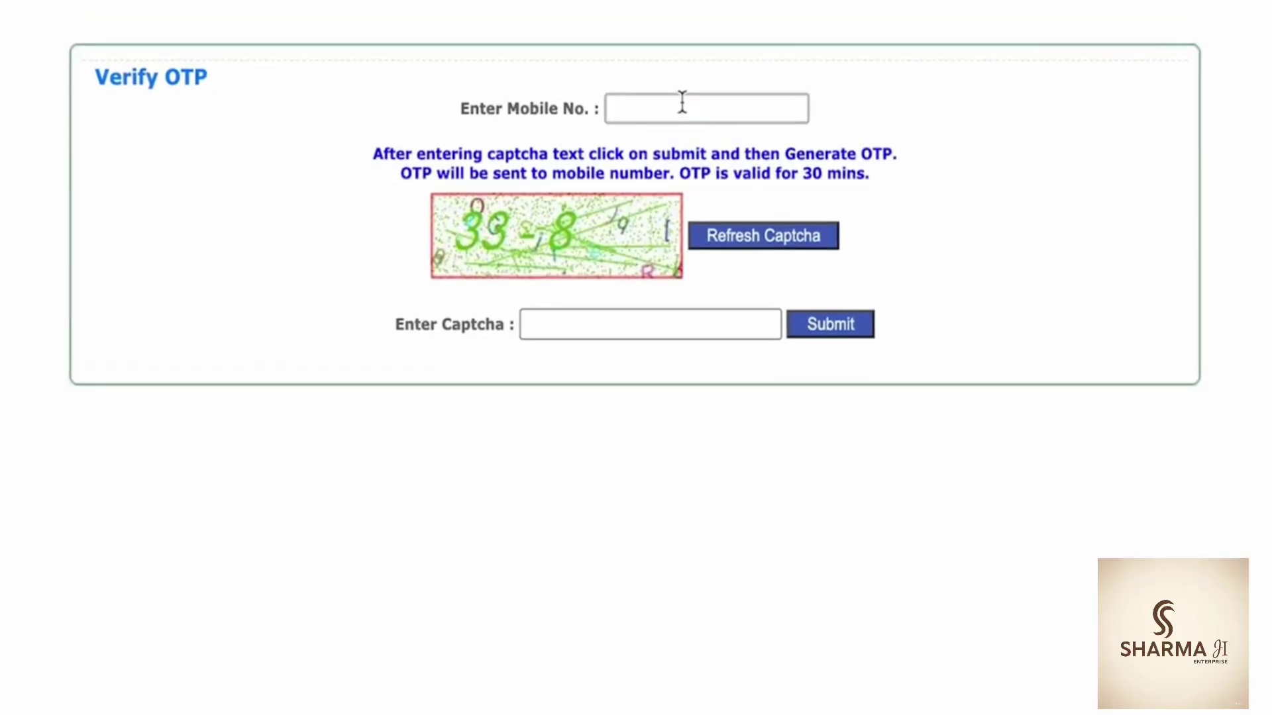
# - Enter the applicant's mobile number and answer a refreshed captcha with 8 to request an OTP
pyautogui.click(682, 104)
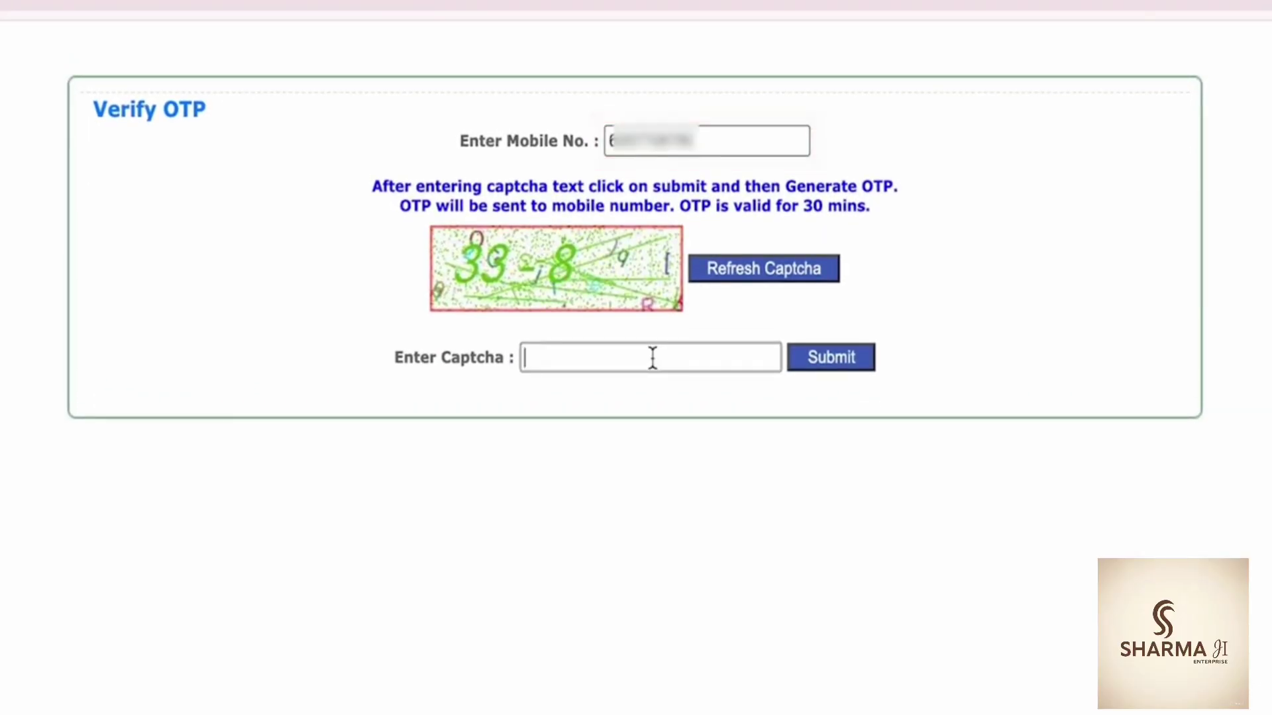
pyautogui.click(730, 270)
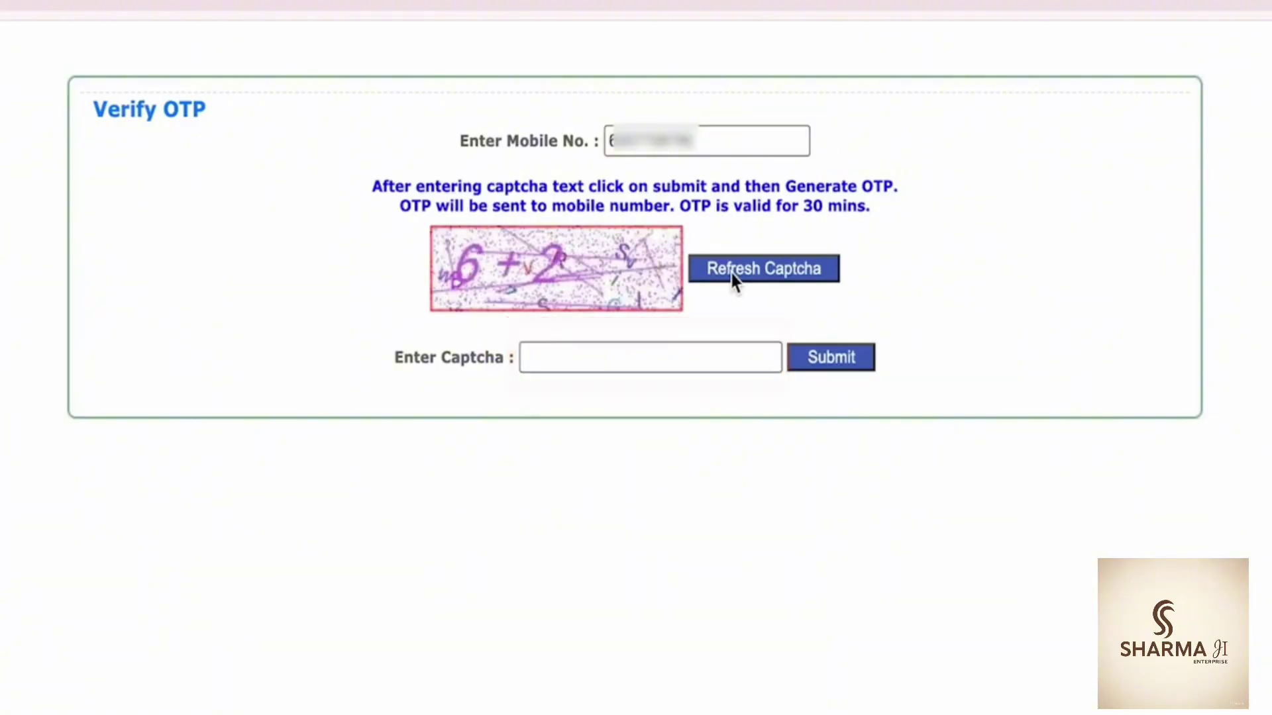
pyautogui.click(712, 354)
pyautogui.write('8')
pyautogui.click(837, 366)
# - Enter the received OTP and verify it to reach the Ujjwala (3.0) KYC page
pyautogui.click(678, 269)
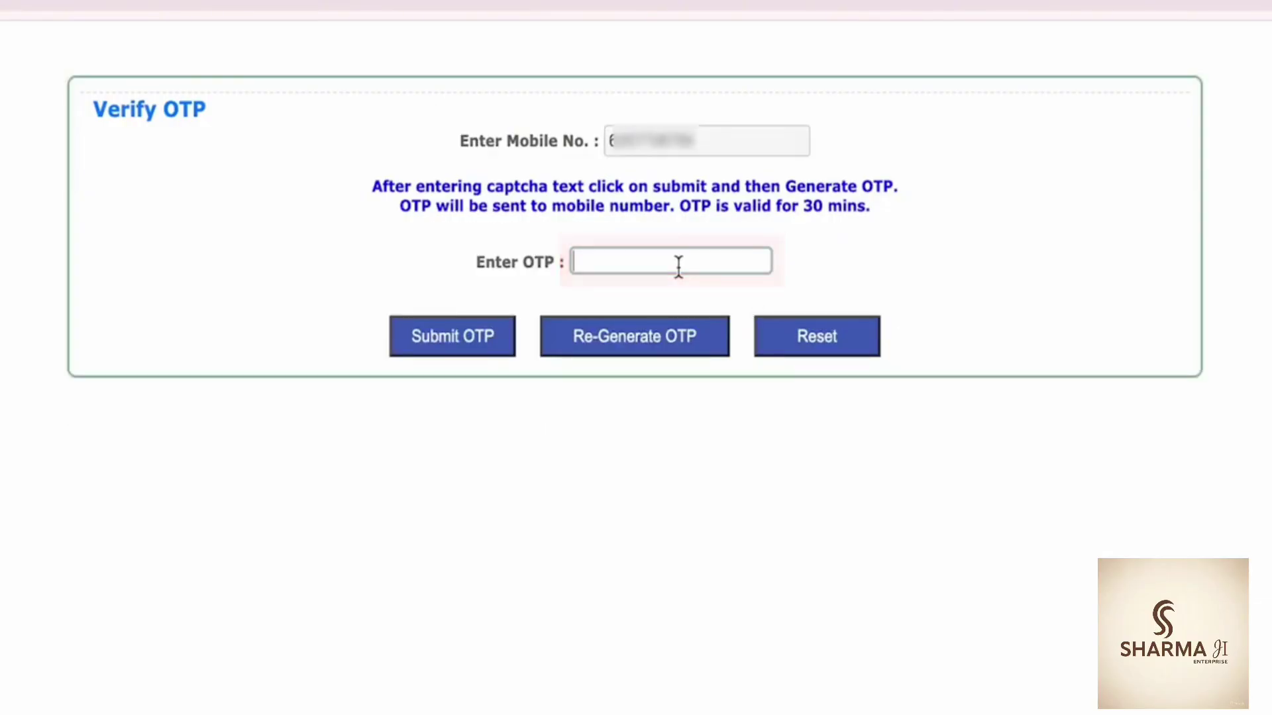
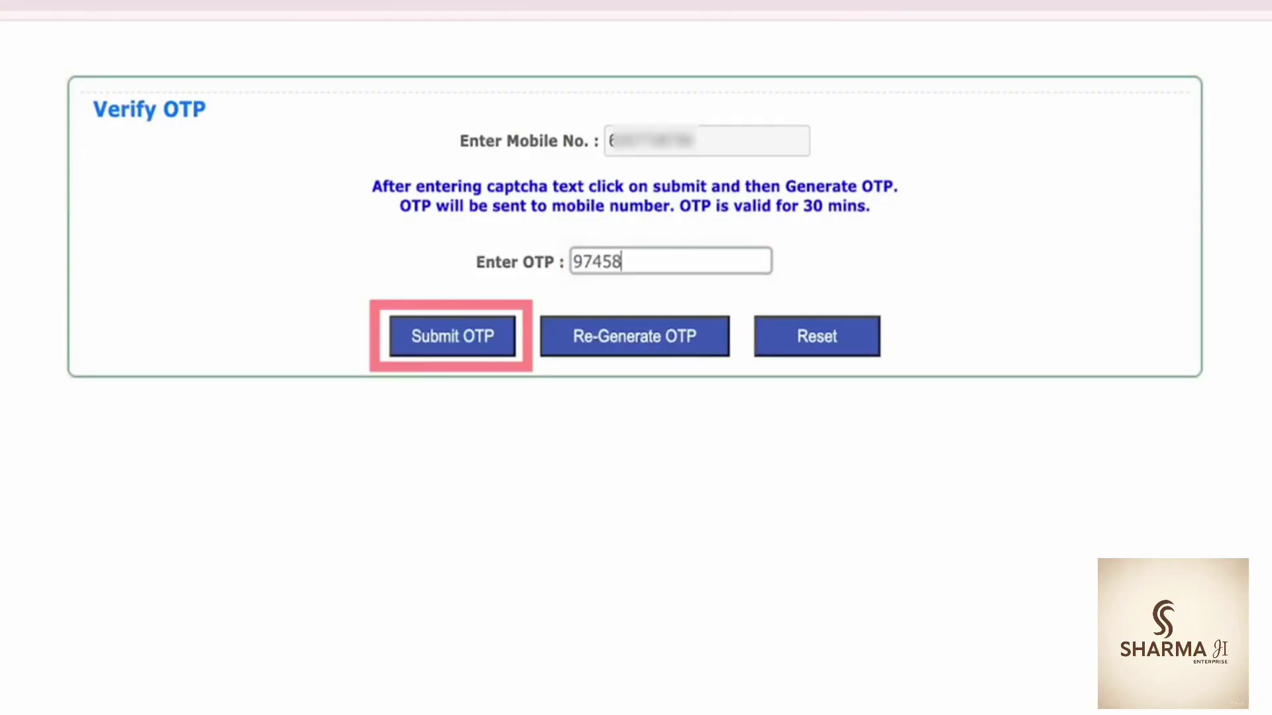
pyautogui.click(412, 350)
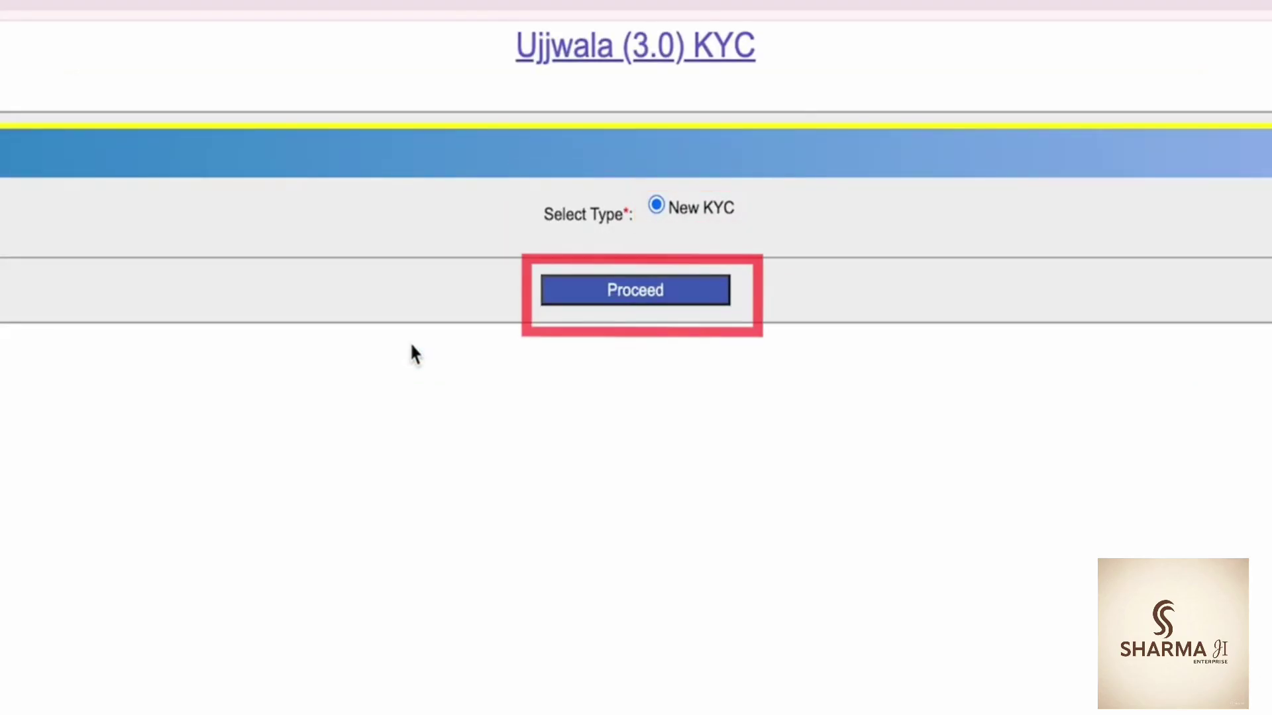
# - Proceed with New KYC, select Ration Card as the family identifier and start on its number
pyautogui.click(598, 293)
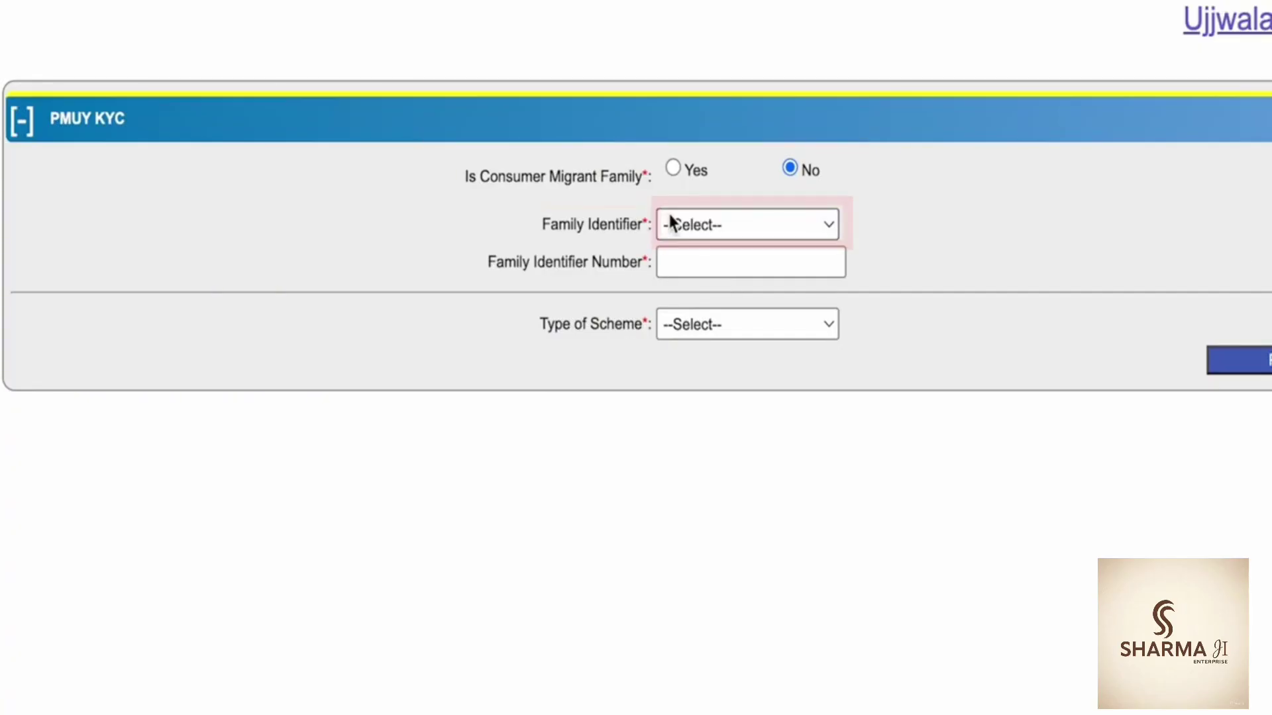
pyautogui.click(707, 225)
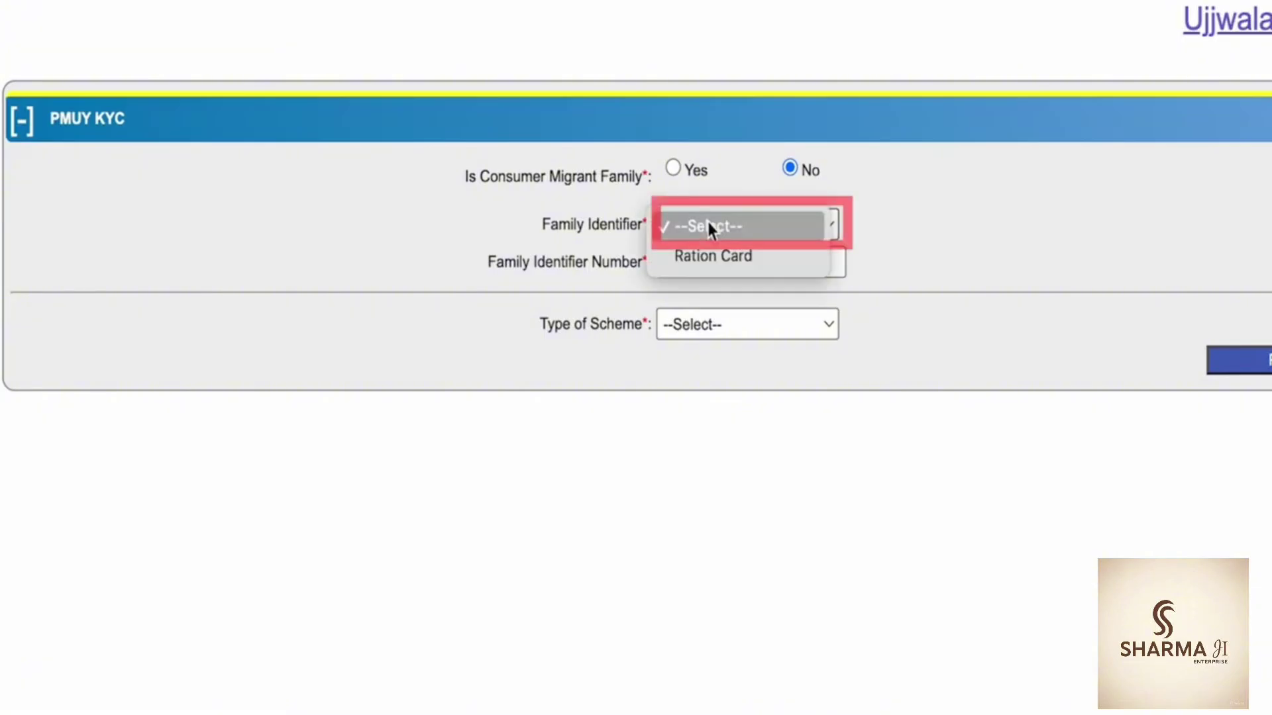
pyautogui.click(702, 262)
pyautogui.click(733, 262)
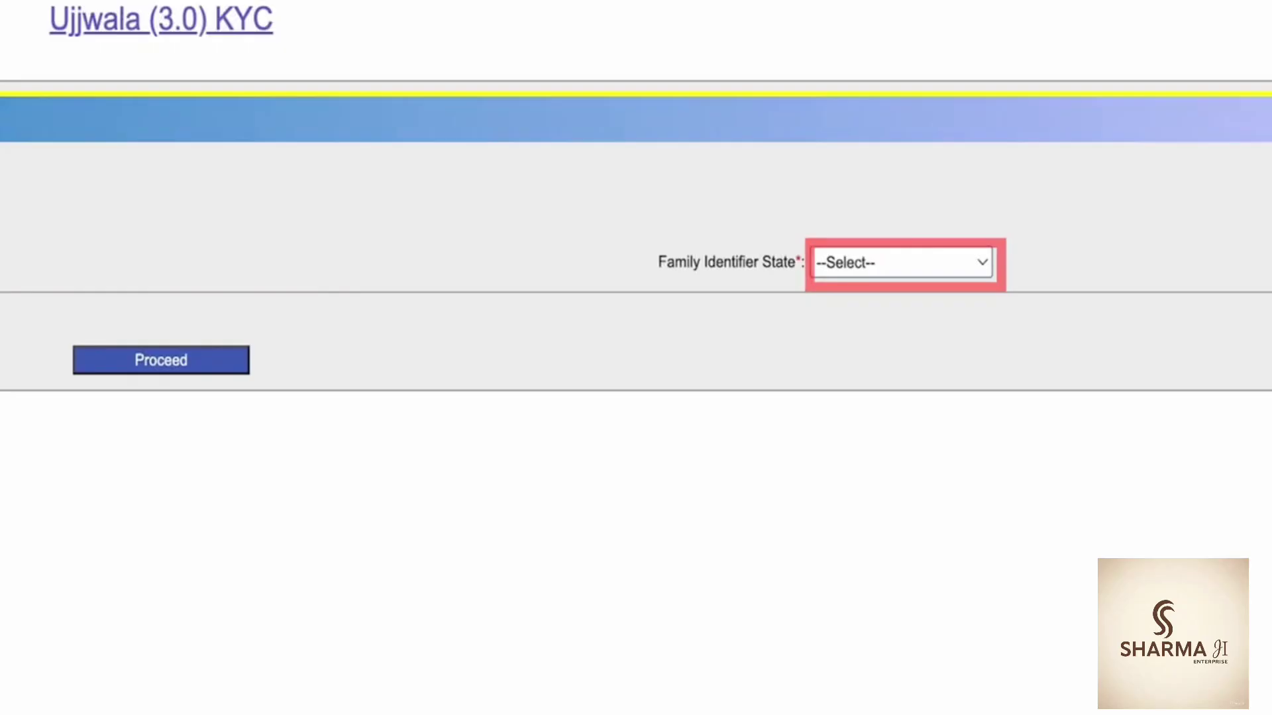
# - Set identifier state to Uttar Pradesh and scheme to Ujjwala 3.0-Others, then proceed to family details
pyautogui.click(845, 266)
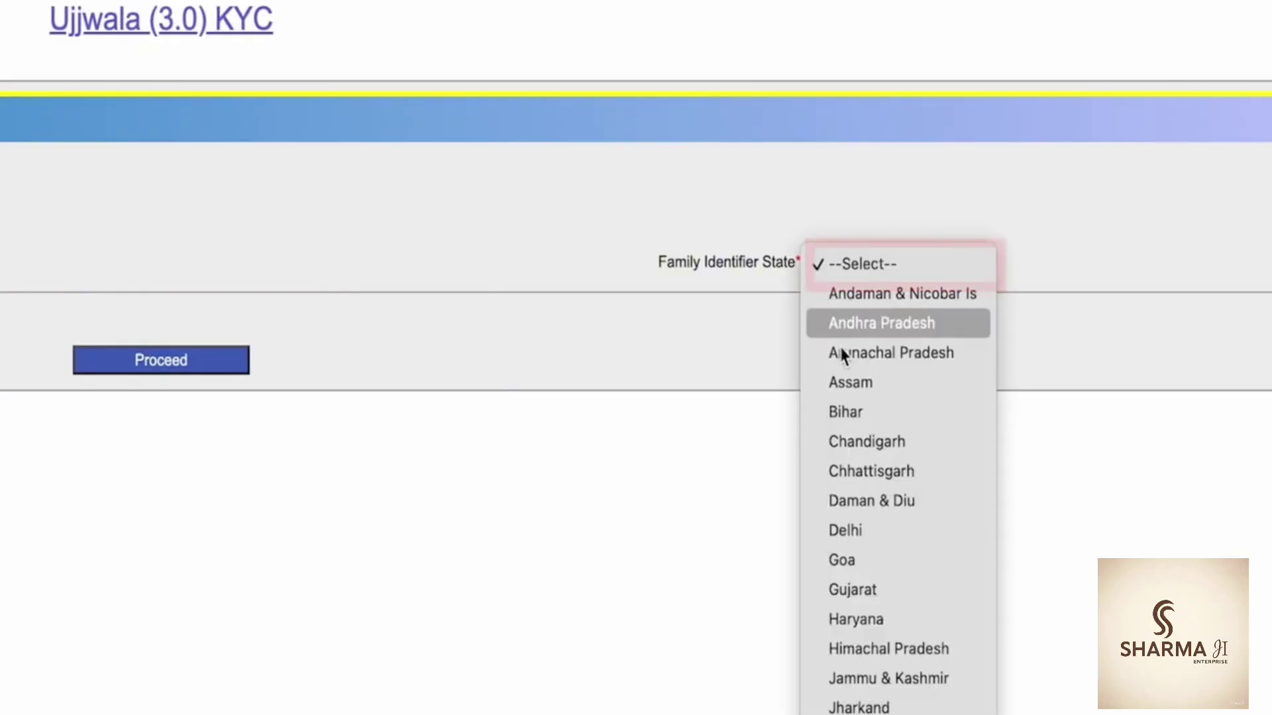
pyautogui.scroll(-1, 898, 464)
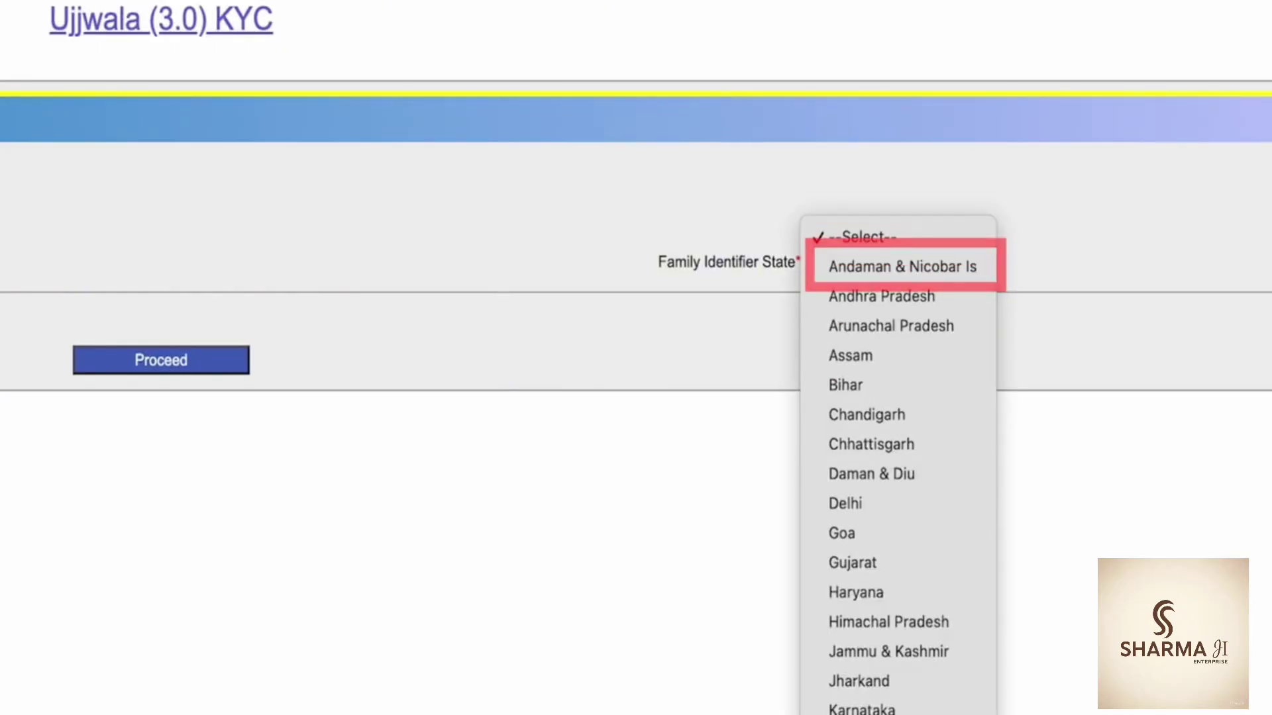
pyautogui.click(861, 714)
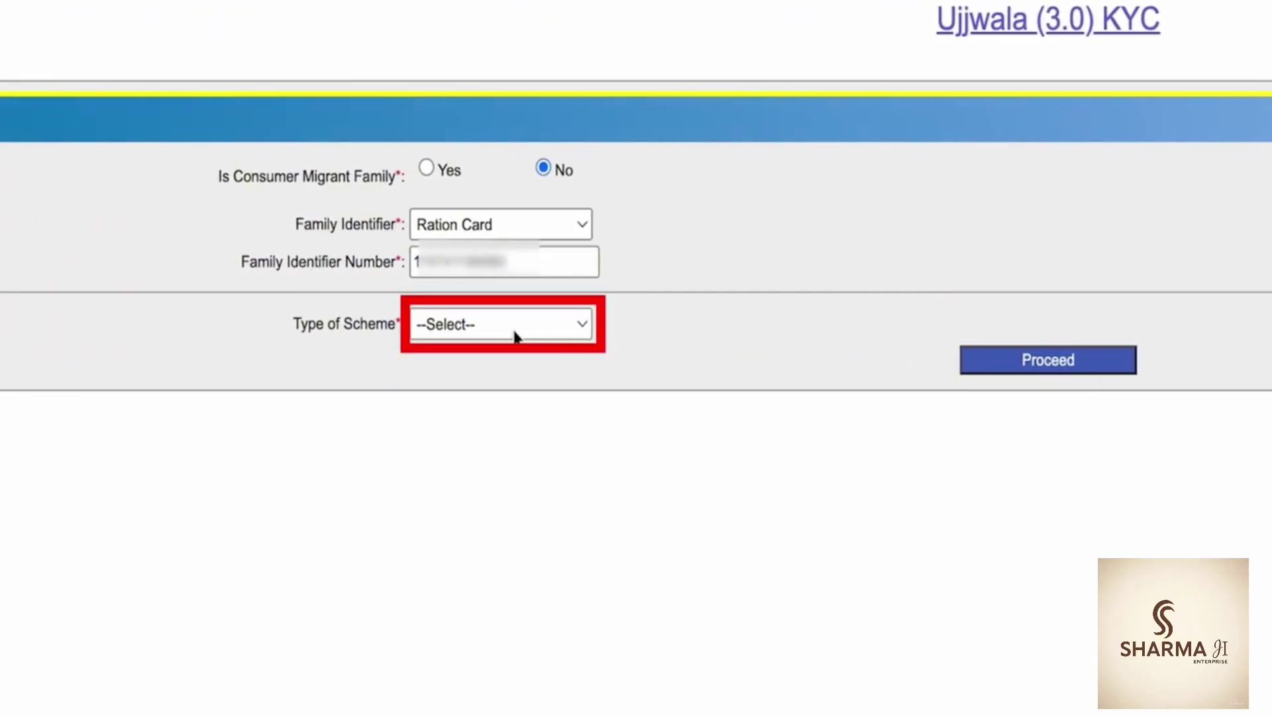
pyautogui.click(516, 337)
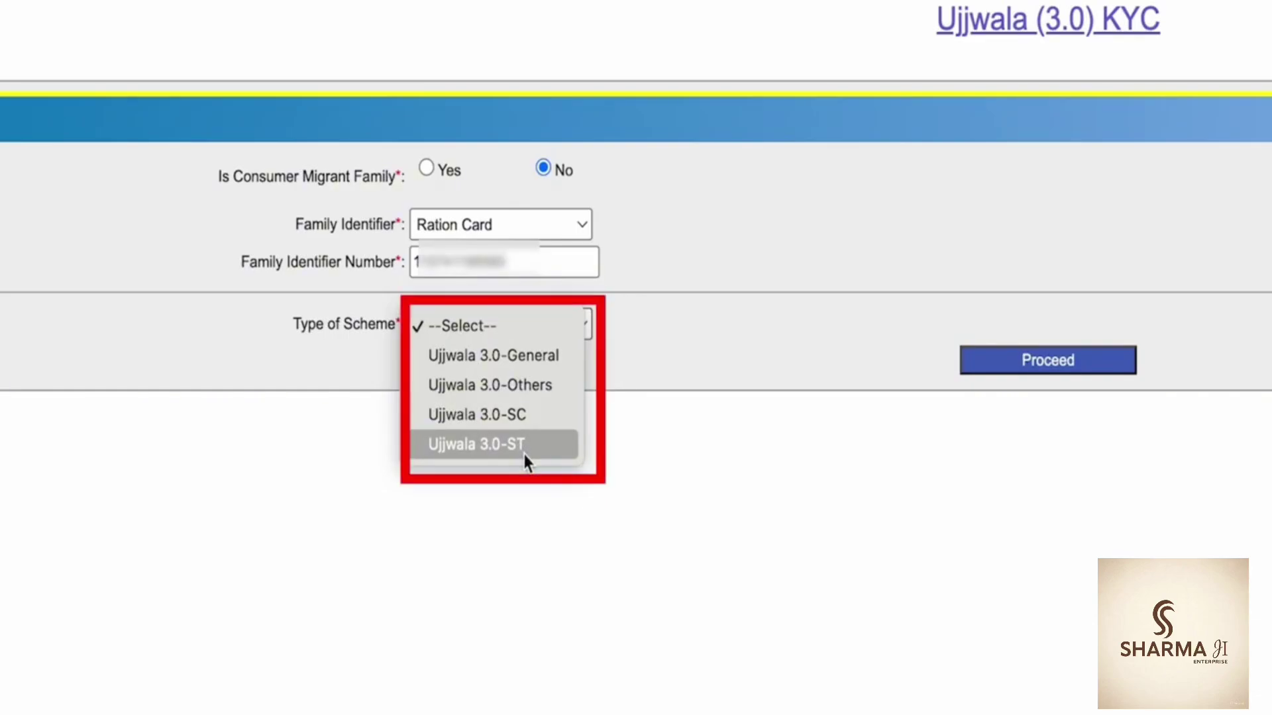
pyautogui.click(515, 386)
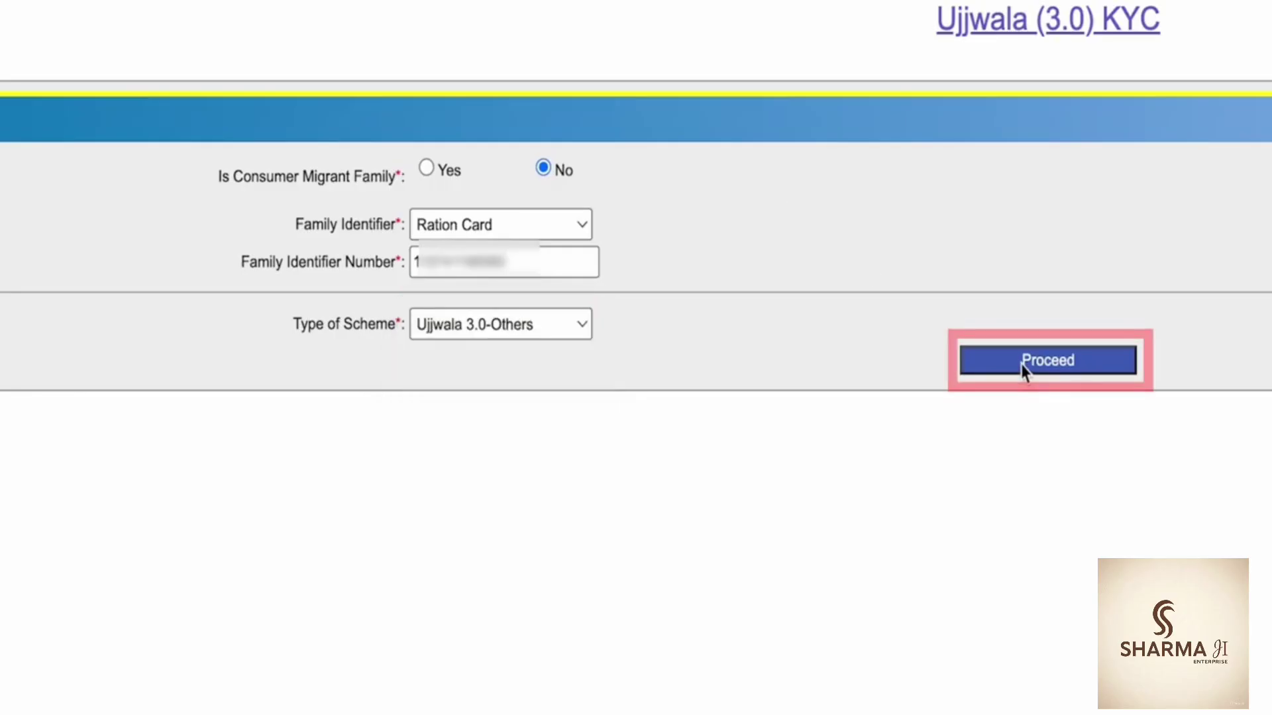
pyautogui.click(1021, 364)
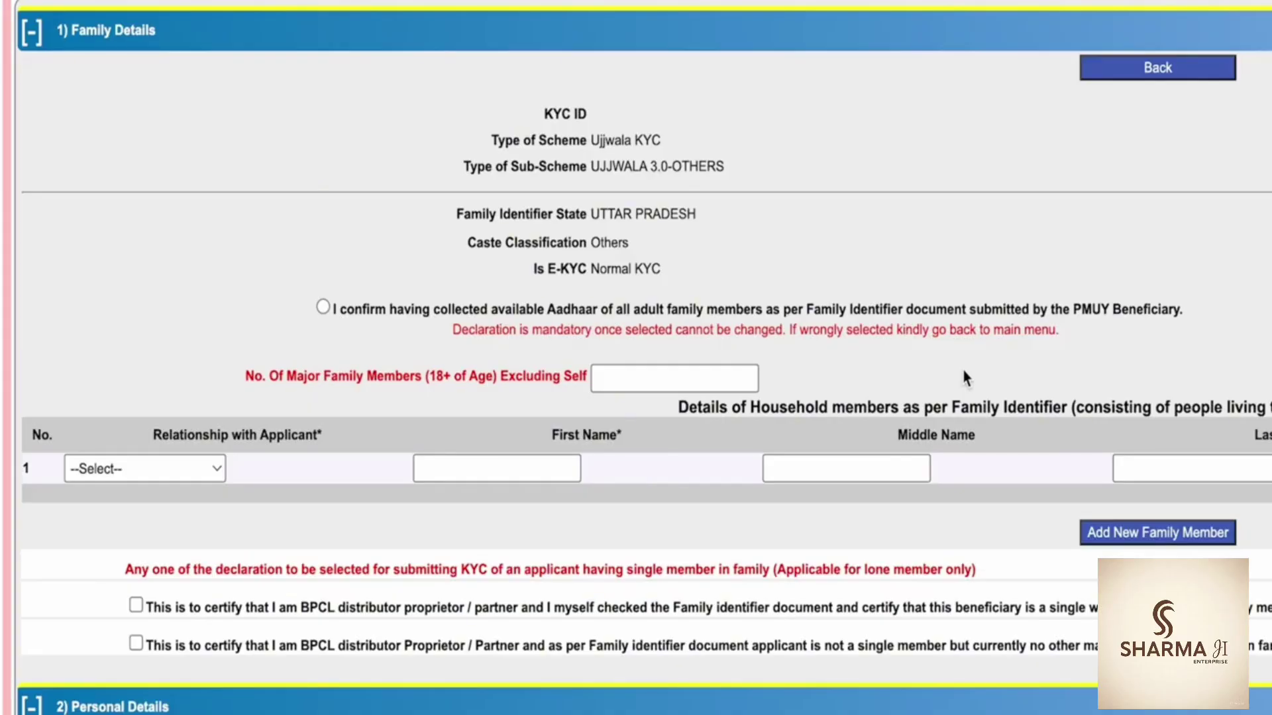
# - Confirm the Aadhaar collection, enter 1 adult family member and set the relationship to HUSBAND
pyautogui.click(323, 308)
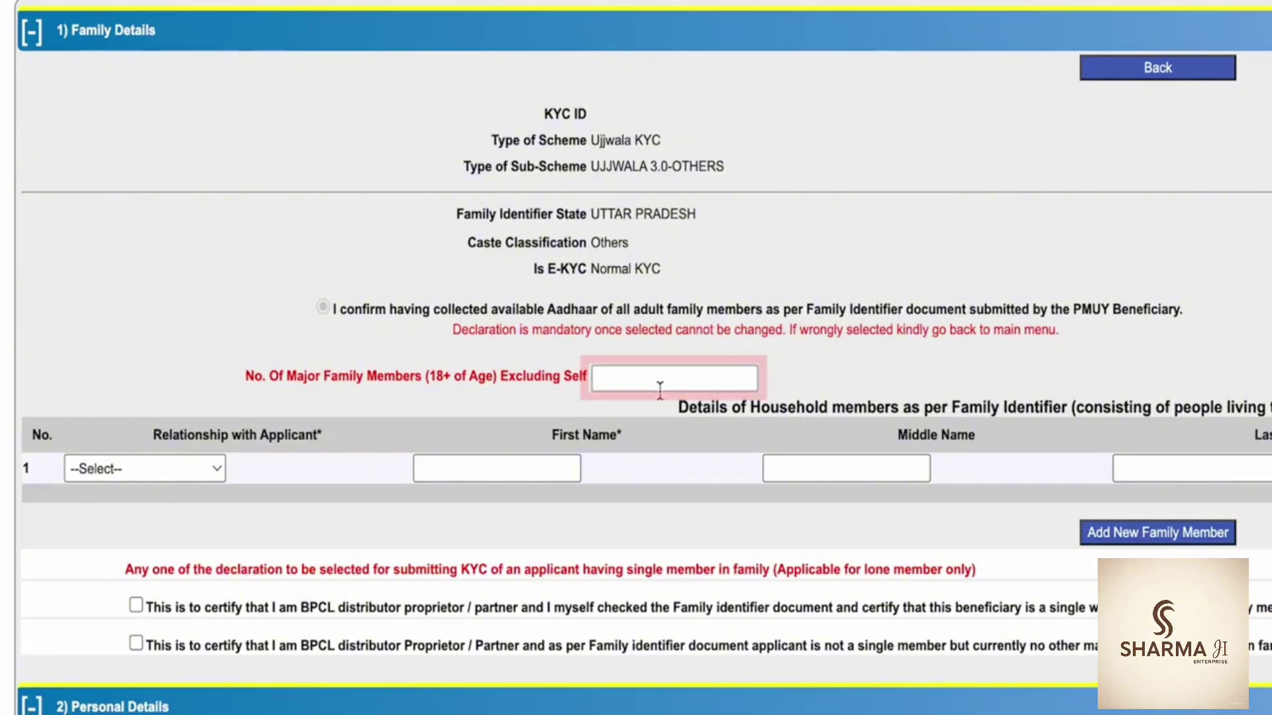
pyautogui.write('1')
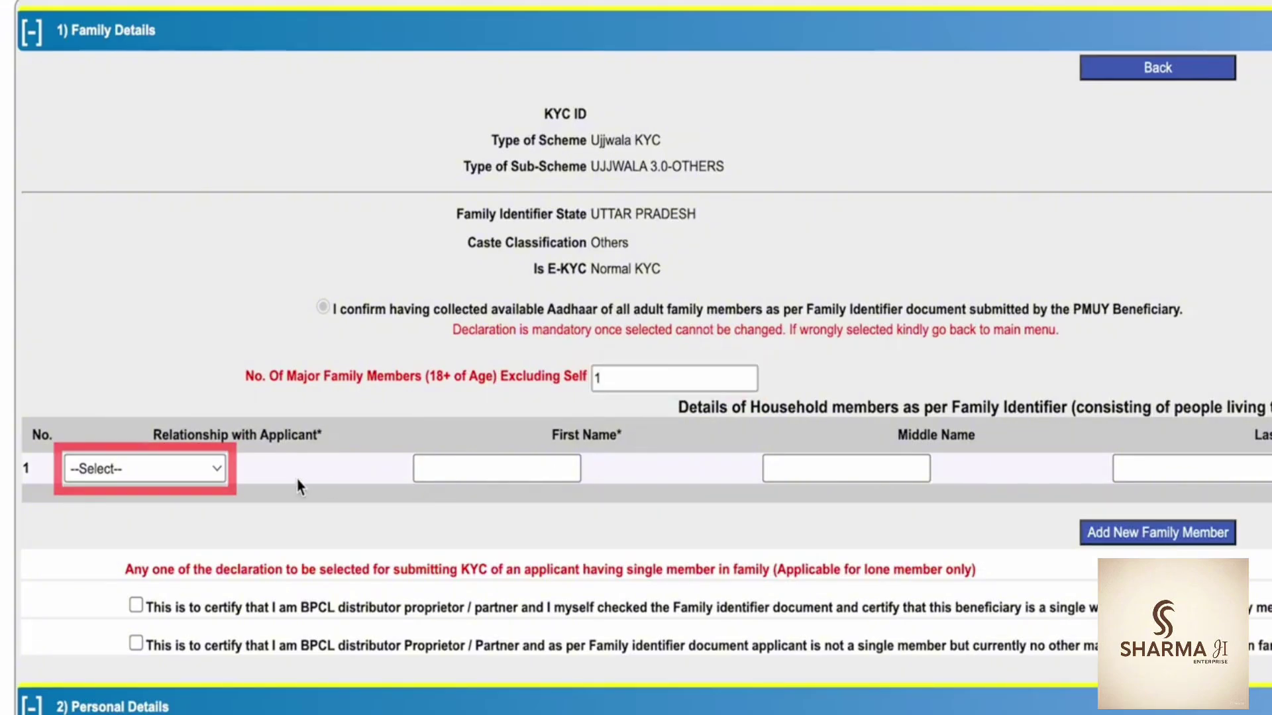
pyautogui.click(192, 471)
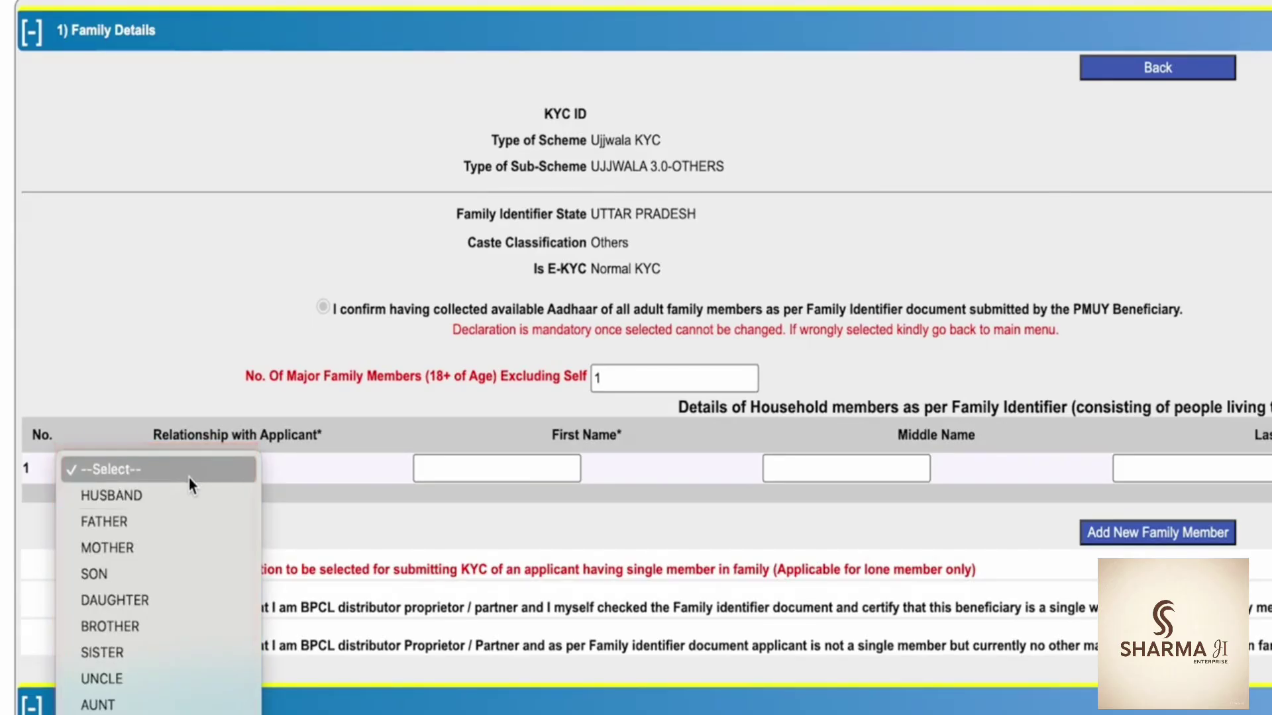
pyautogui.click(189, 496)
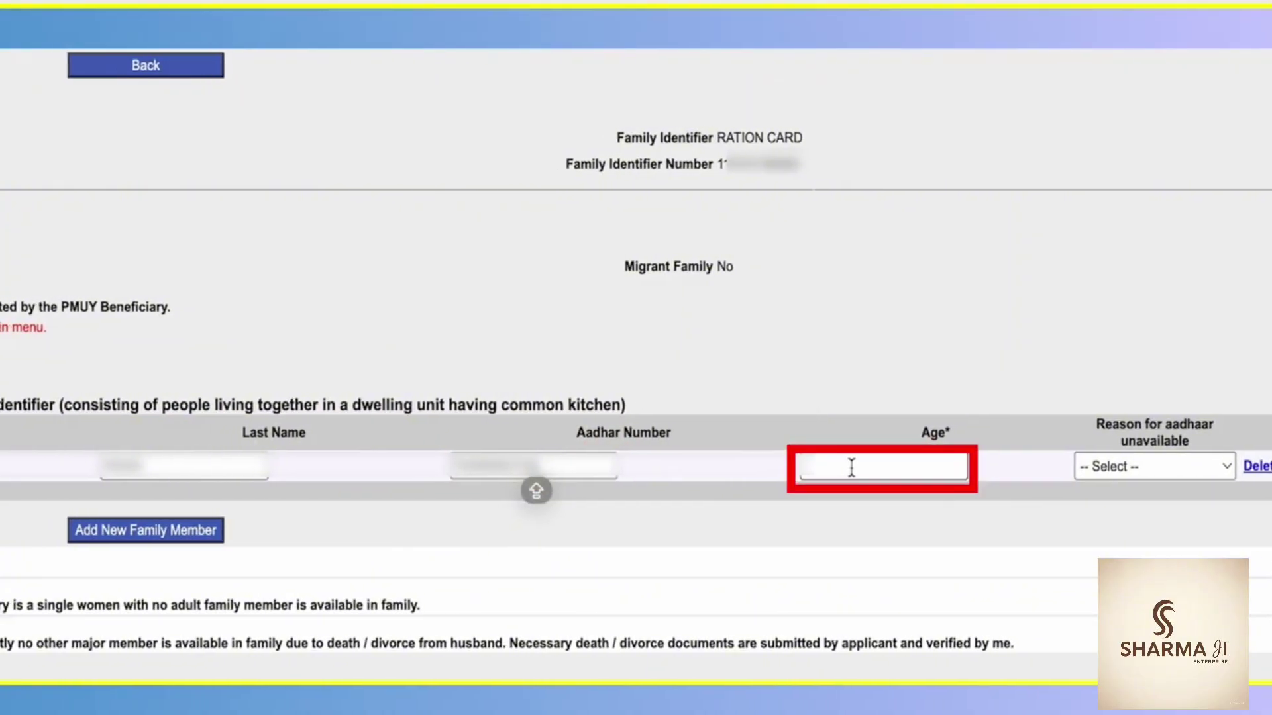
# - Type 2 into the husband's Age field
pyautogui.write('2')
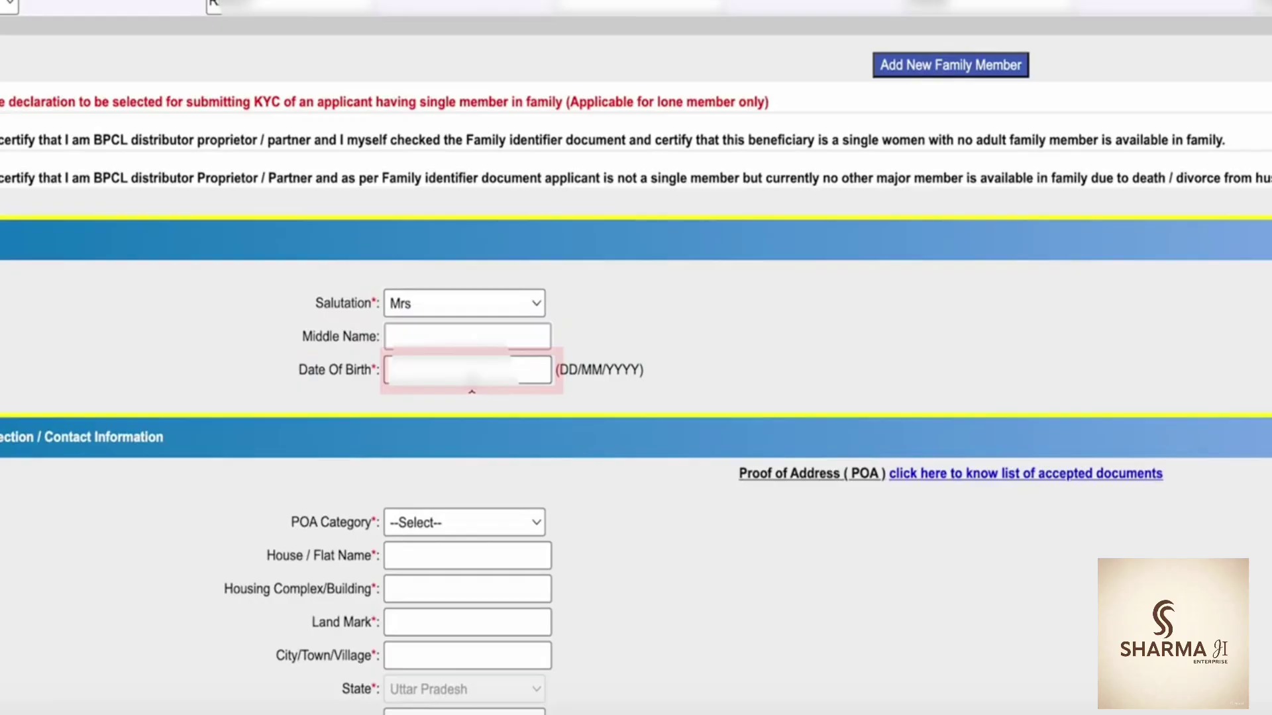
# - Pick the applicant's date of birth, check accepted address-proof documents and open the POA Category list
pyautogui.click(463, 374)
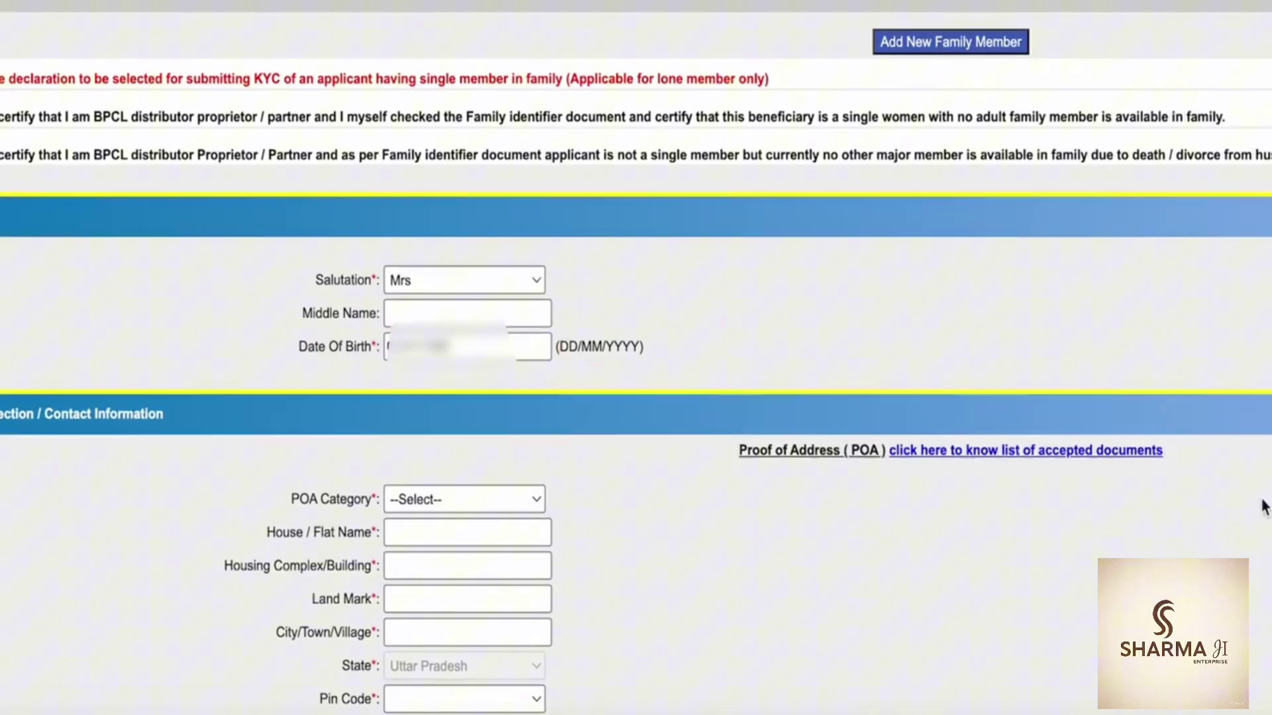
pyautogui.scroll(-5, 1103, 352)
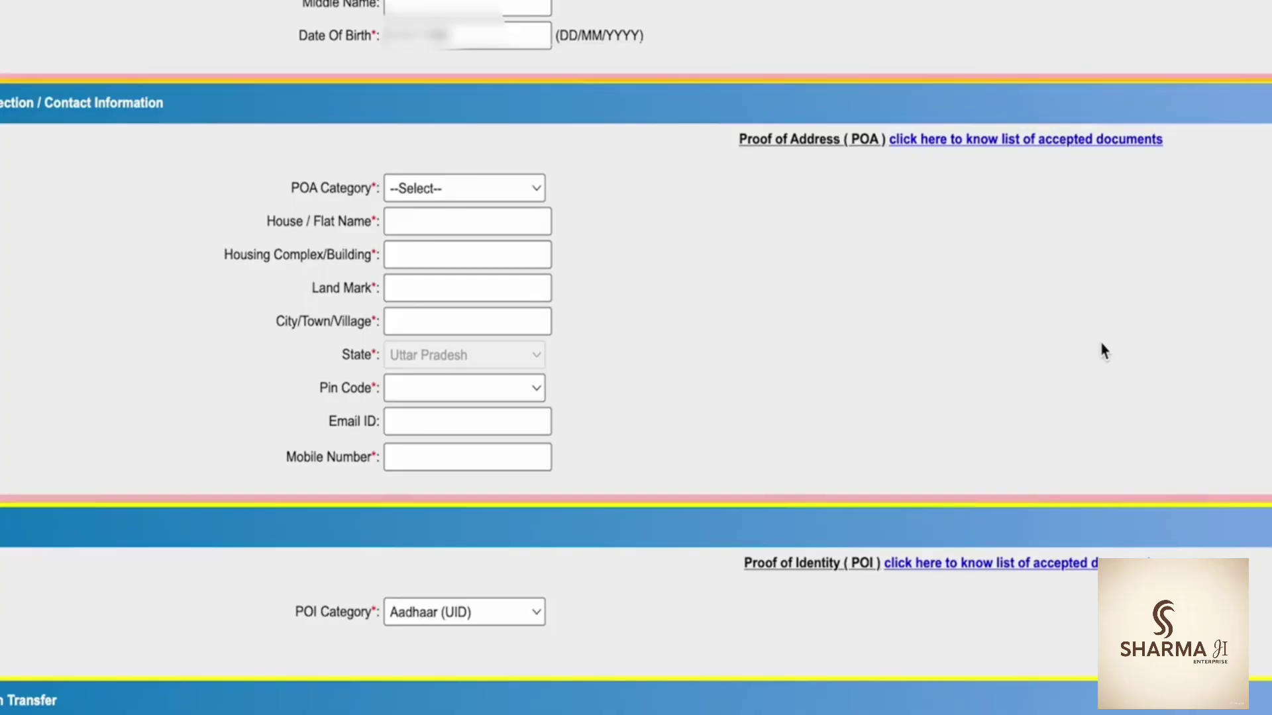
pyautogui.scroll(1, 1016, 212)
pyautogui.click(1016, 210)
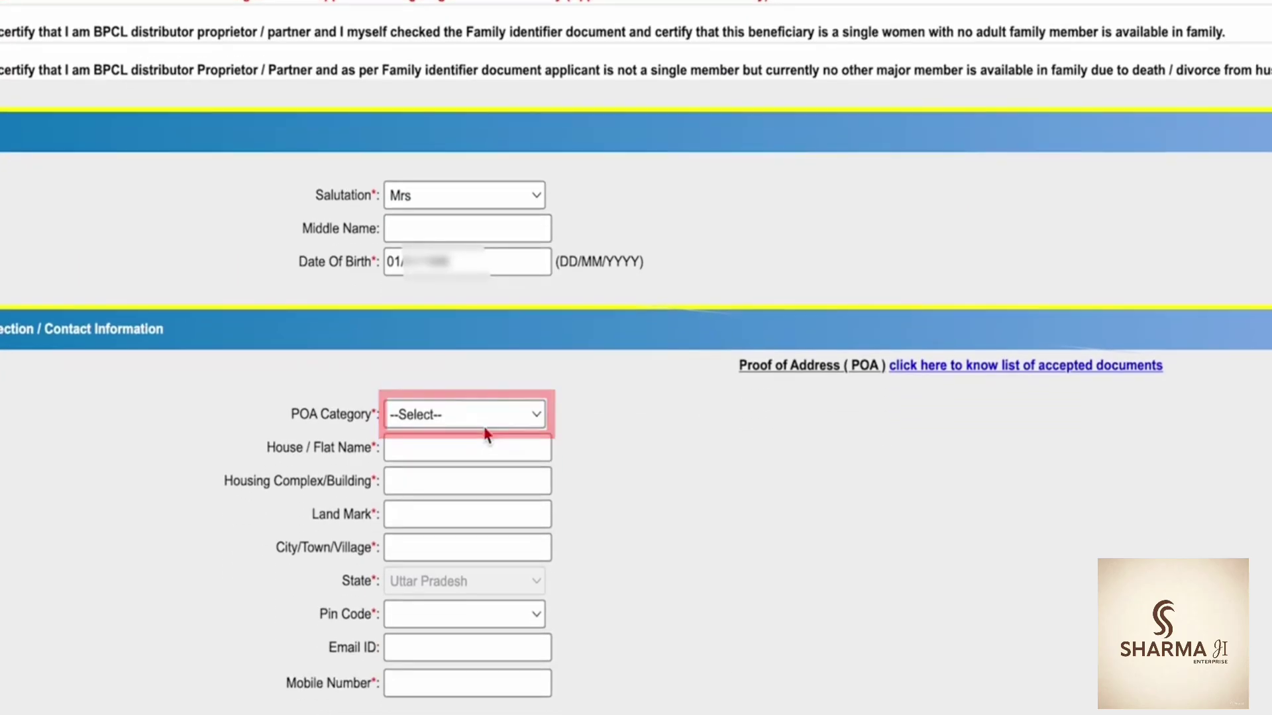
pyautogui.click(494, 497)
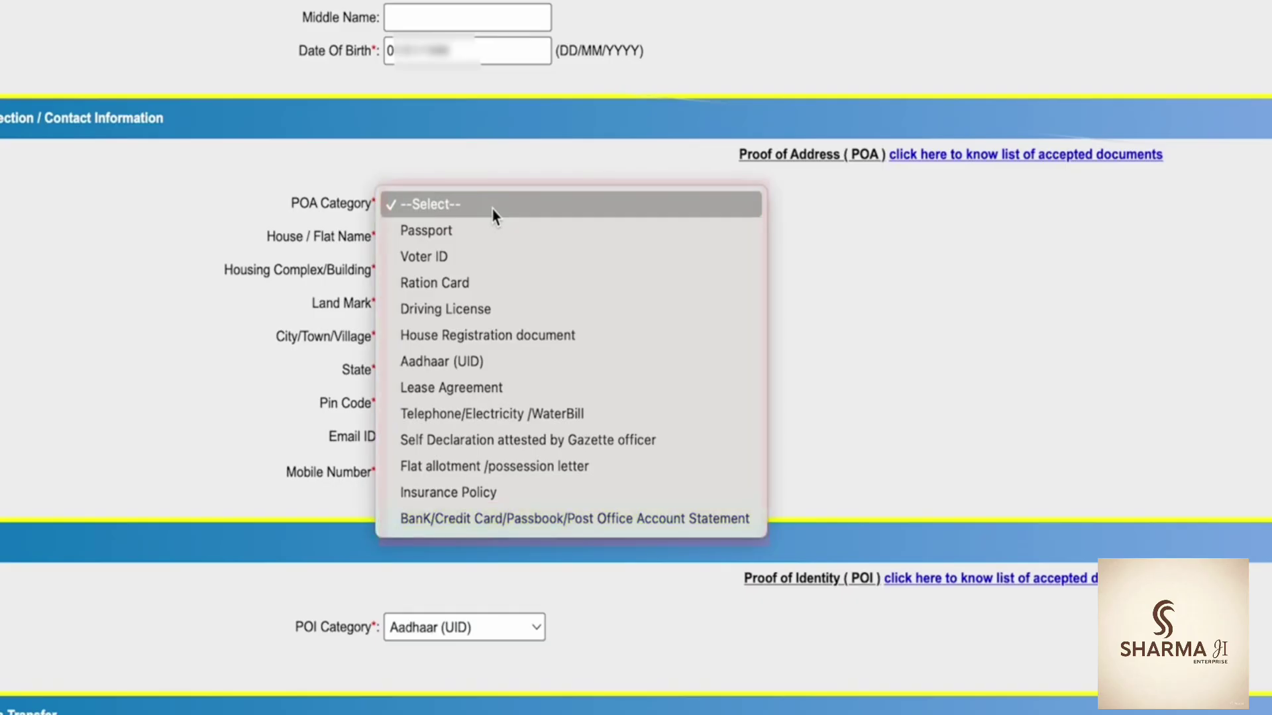
# - Choose Ration Card as the address proof and fill the address fields, entering 0
pyautogui.click(479, 291)
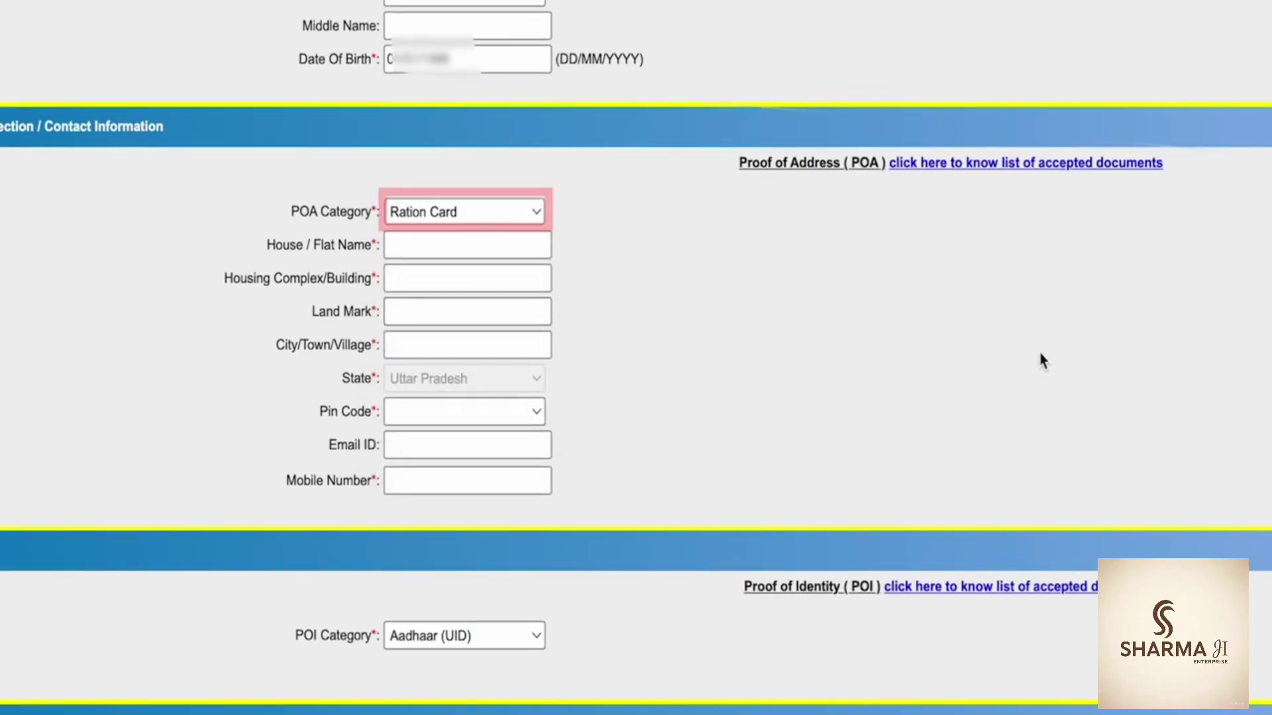
pyautogui.scroll(-1, 1042, 361)
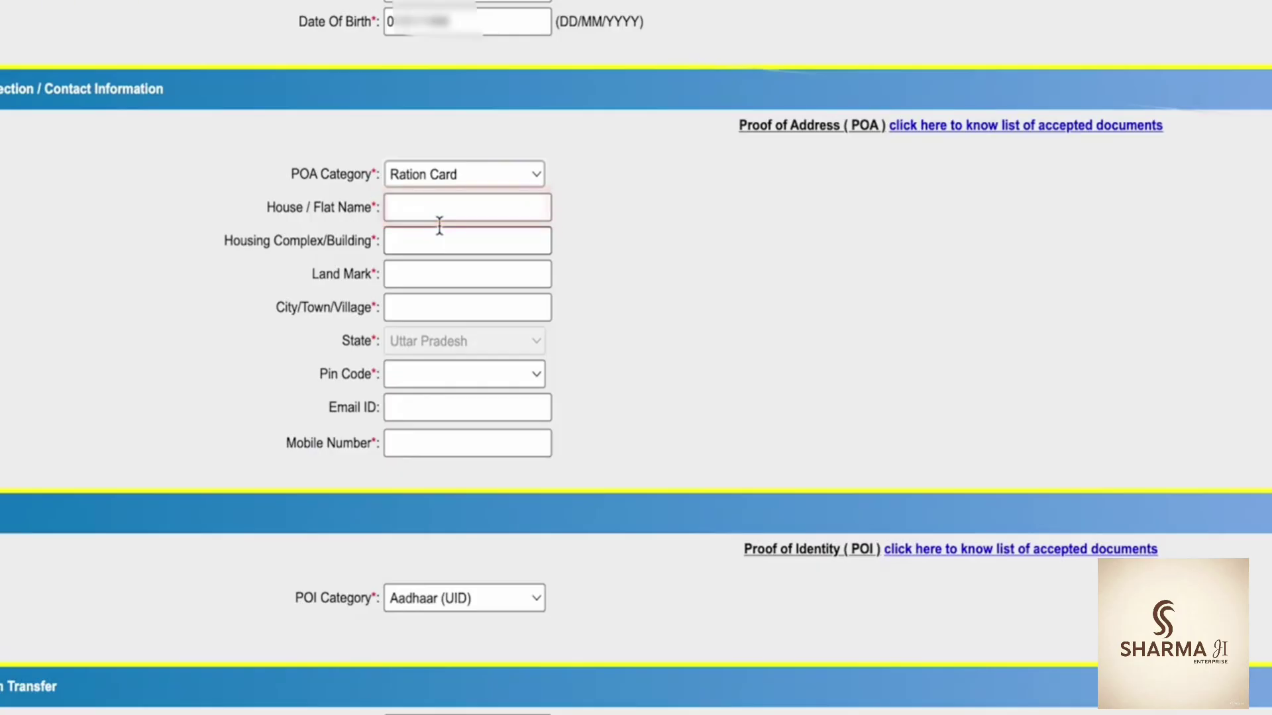
pyautogui.write('0')
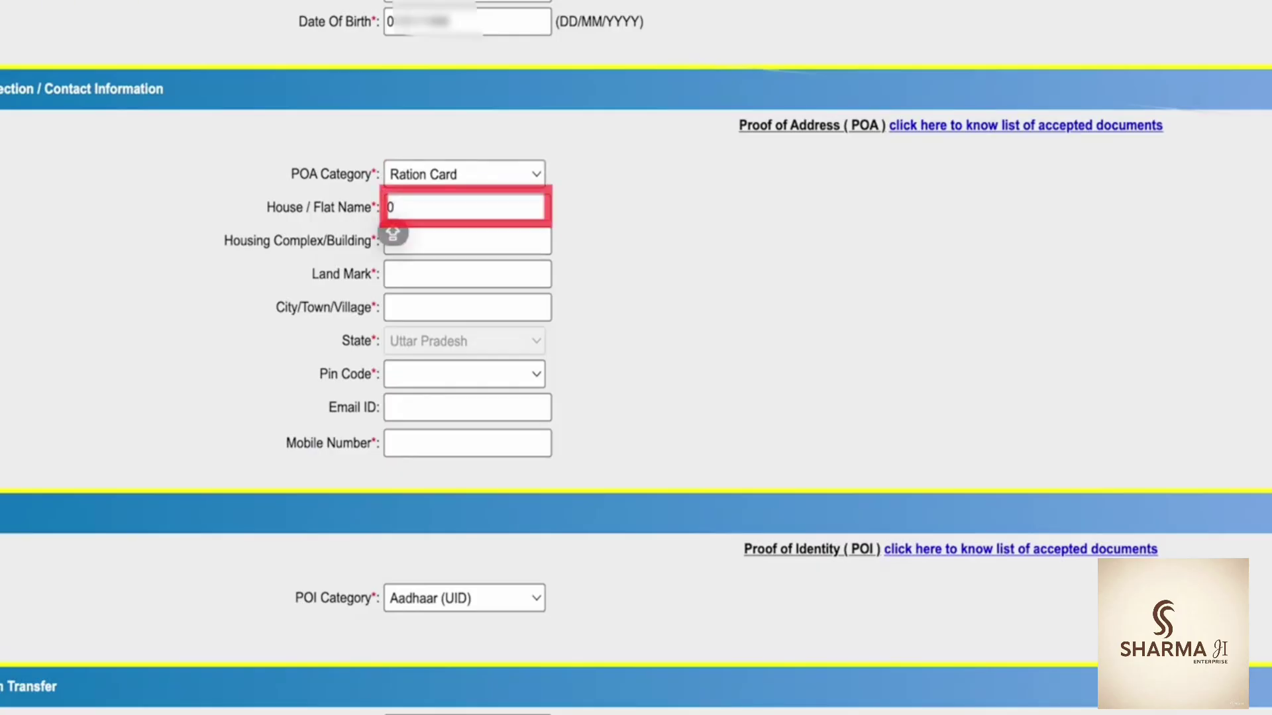
pyautogui.scroll(-1, 533, 207)
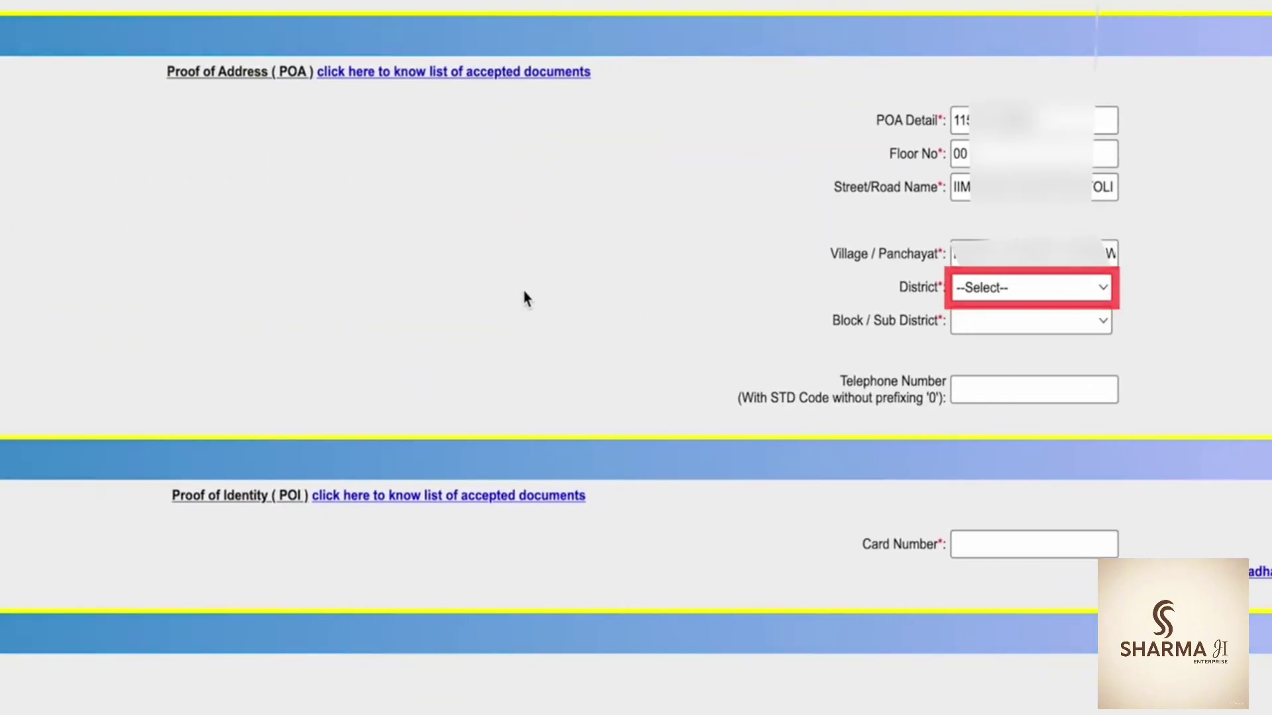
# - Select the applicant's district and block / sub district for the address
pyautogui.click(1066, 292)
pyautogui.scroll(-15, 1053, 507)
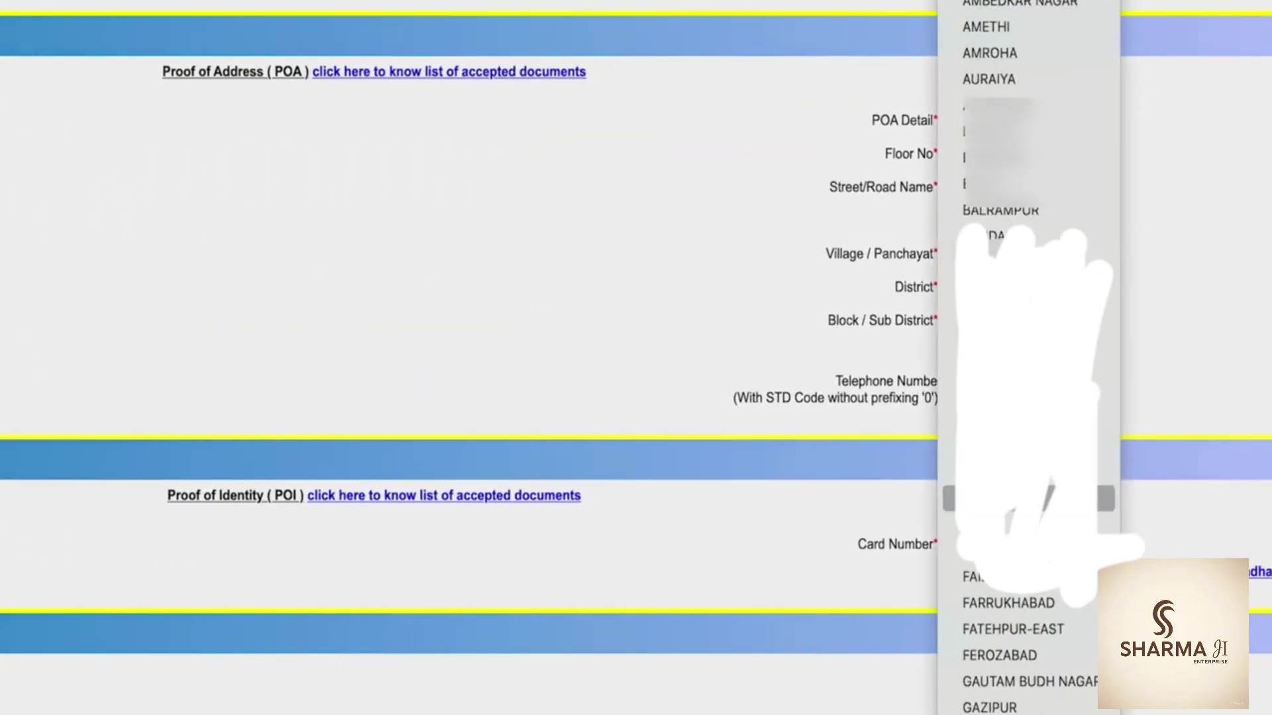
pyautogui.click(1033, 675)
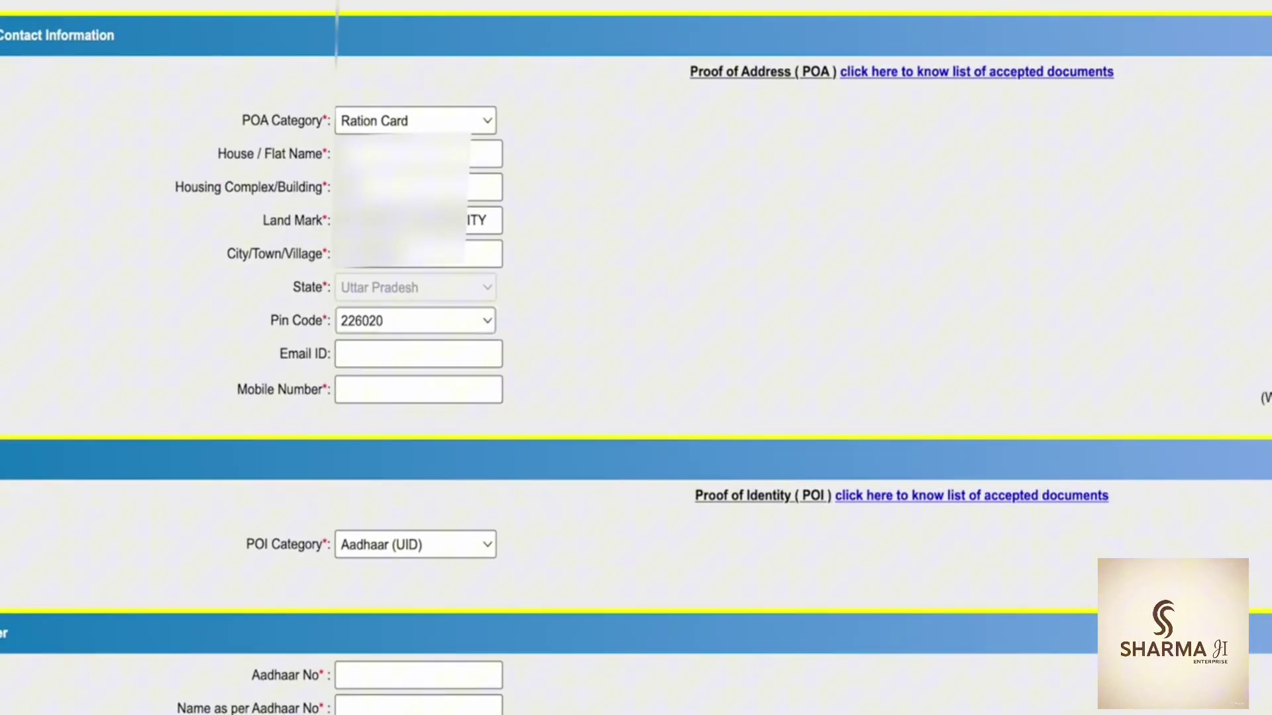
pyautogui.click(1121, 331)
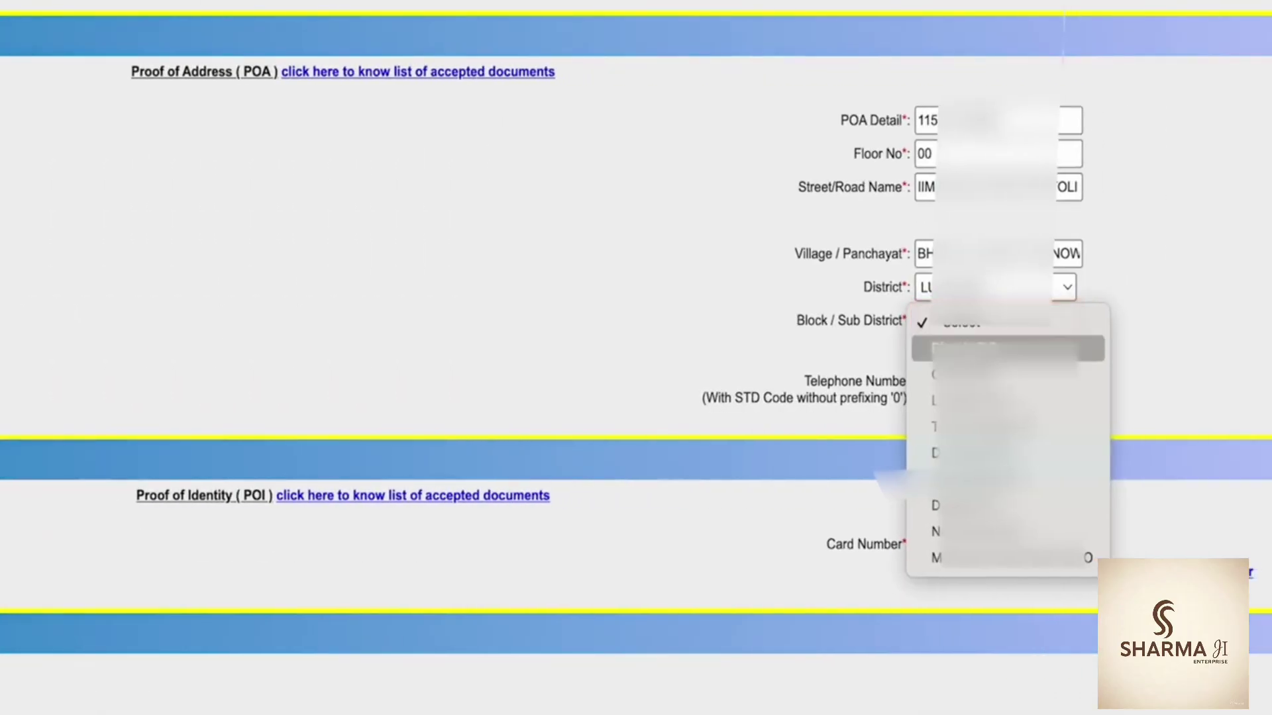
pyautogui.click(1020, 545)
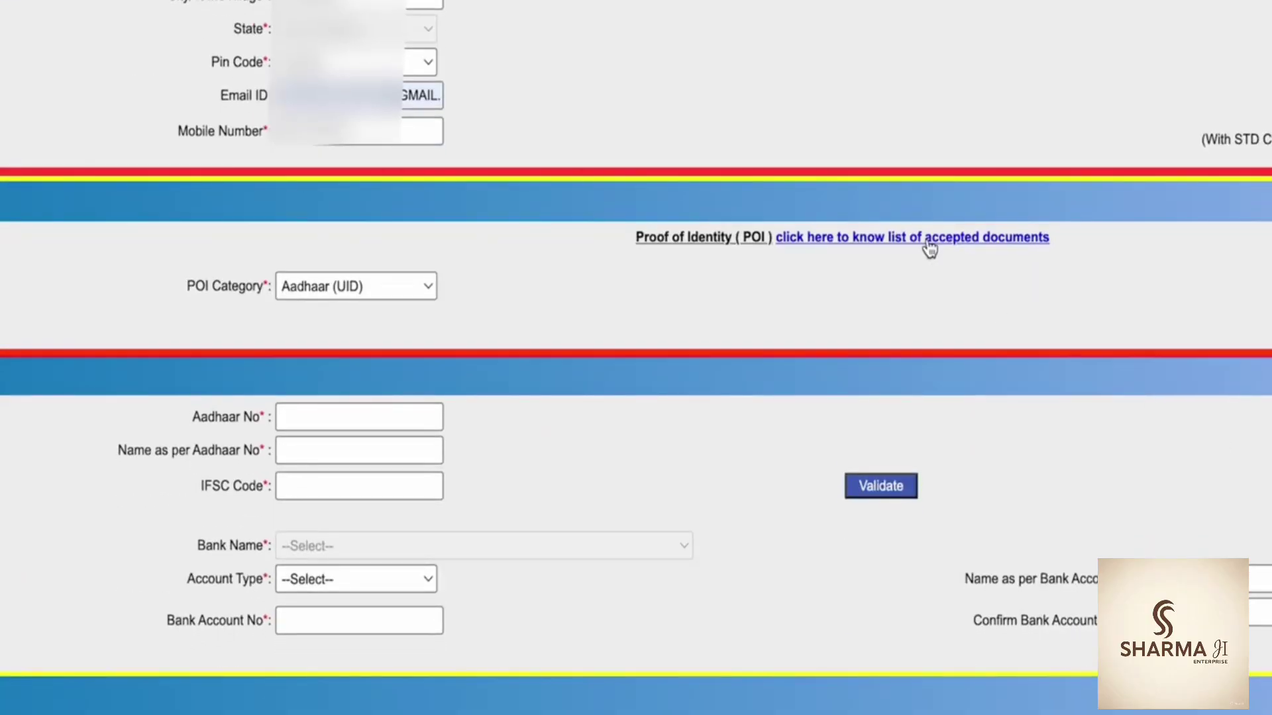
# - Review the accepted proof-of-identity documents, then start entering the identity card number
pyautogui.click(928, 249)
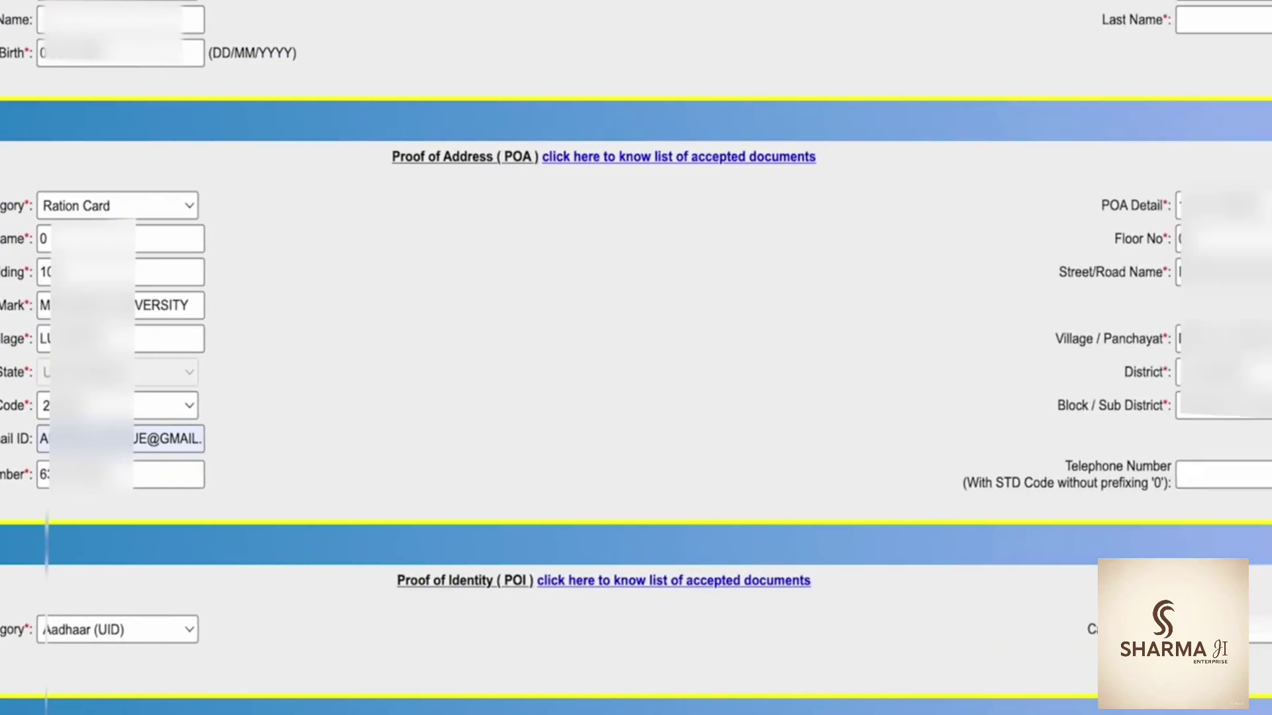
pyautogui.click(984, 629)
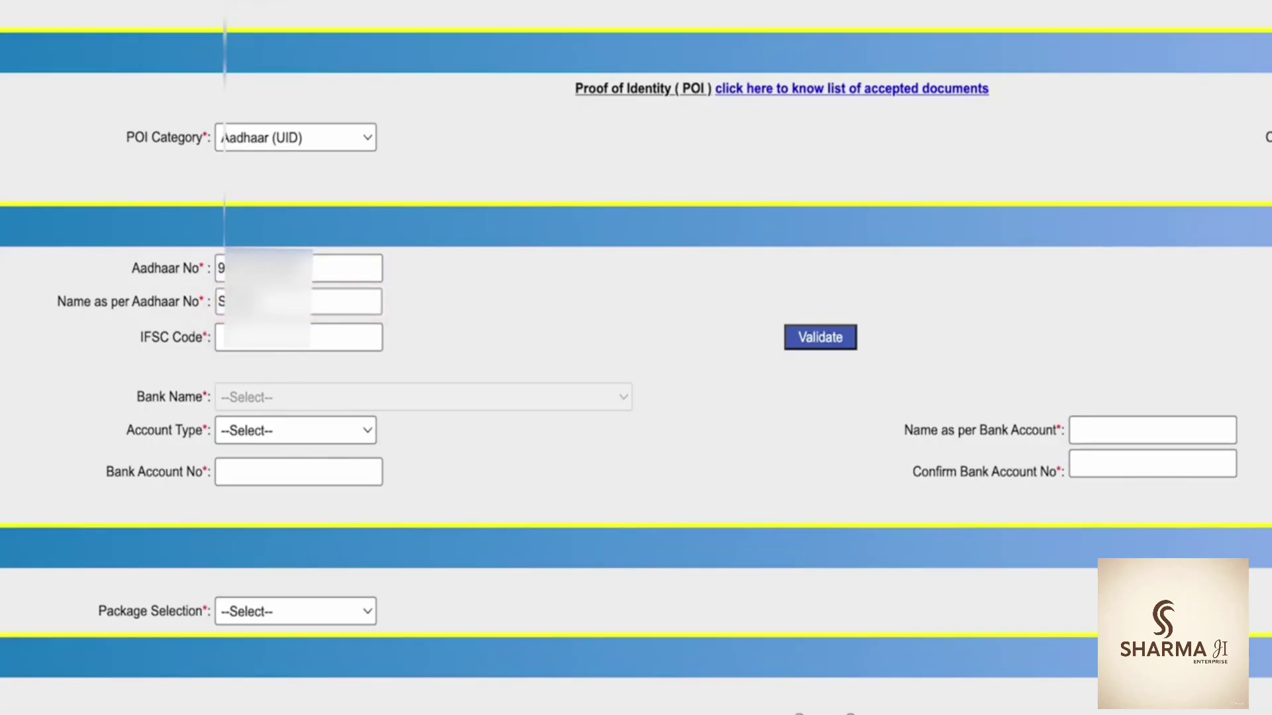
# - Enter the IFSC code and validate it so the bank fills in as BANK OF INDIA
pyautogui.press('Tab')
pyautogui.write('B')
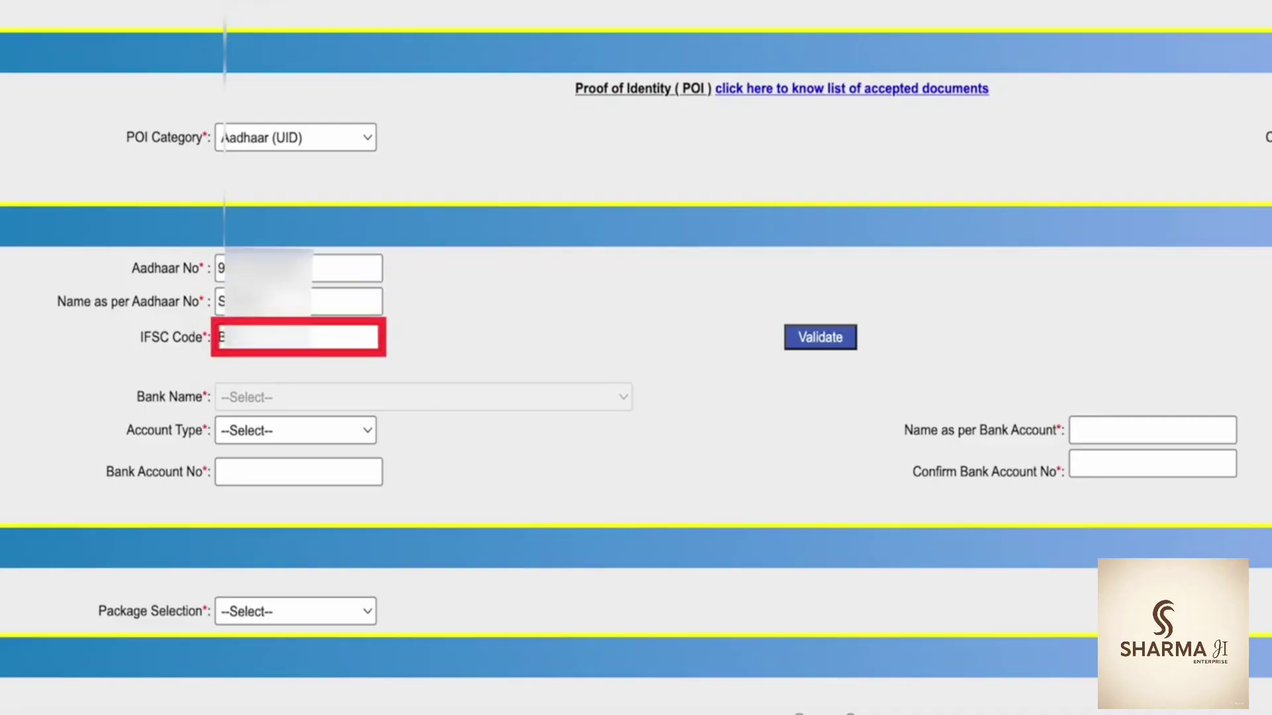
pyautogui.click(814, 344)
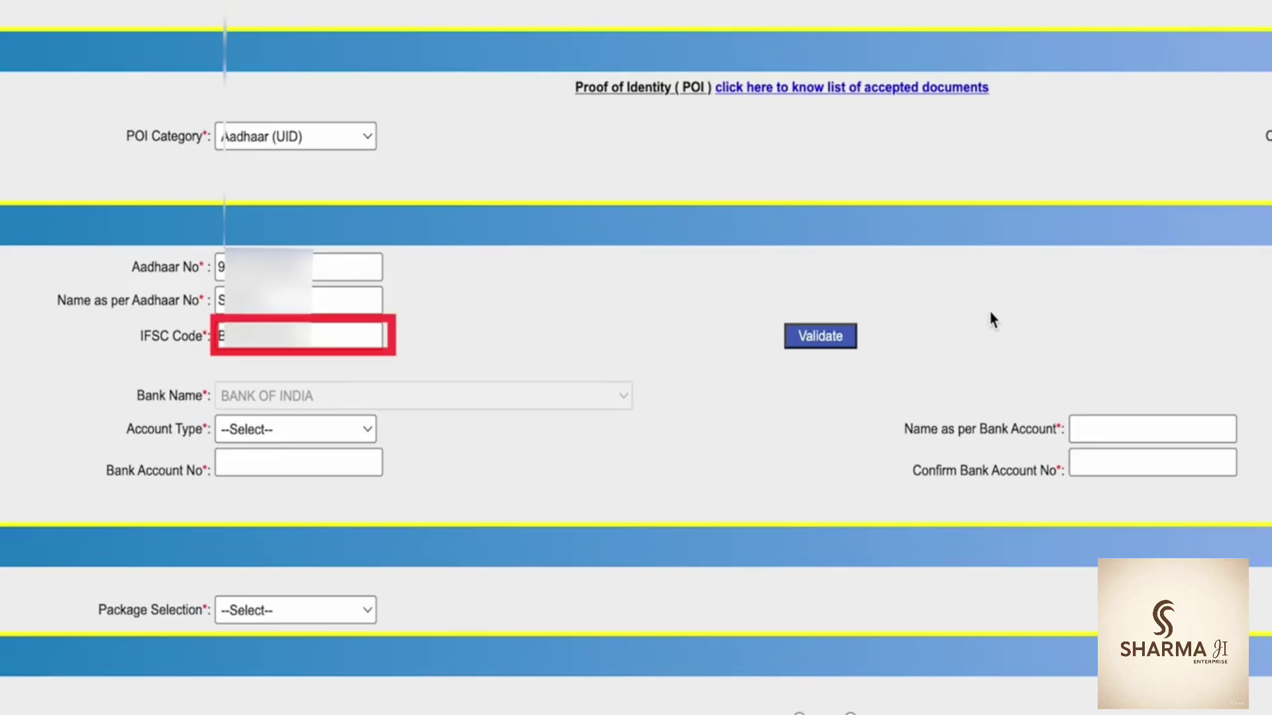
# - Set account type to Saving, enter the bank account number, and begin confirming it
pyautogui.scroll(-3, 991, 320)
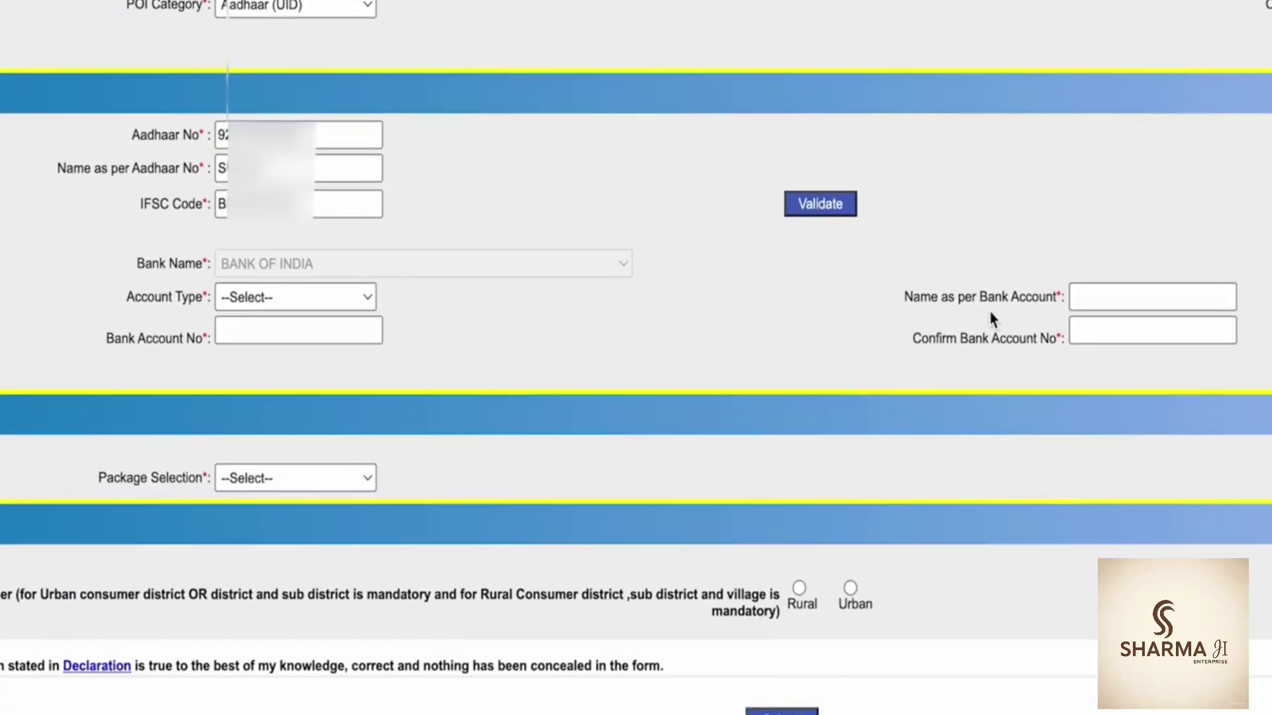
pyautogui.click(292, 287)
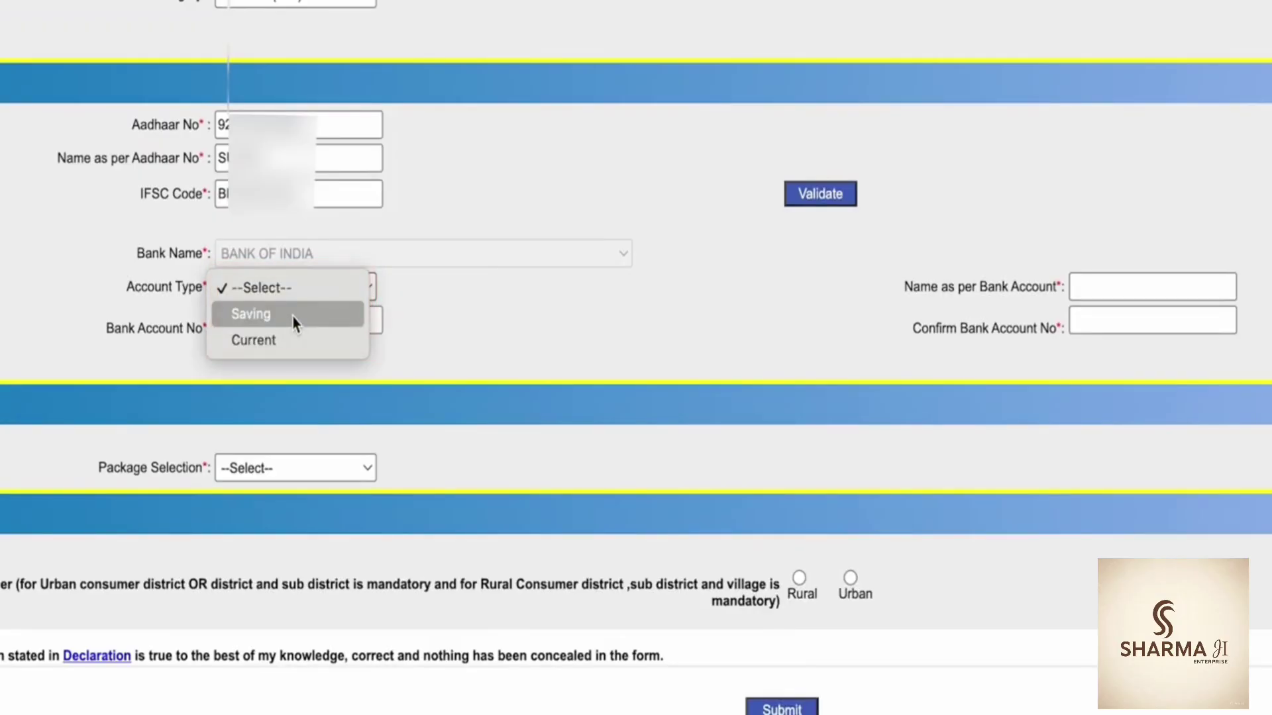
pyautogui.click(294, 315)
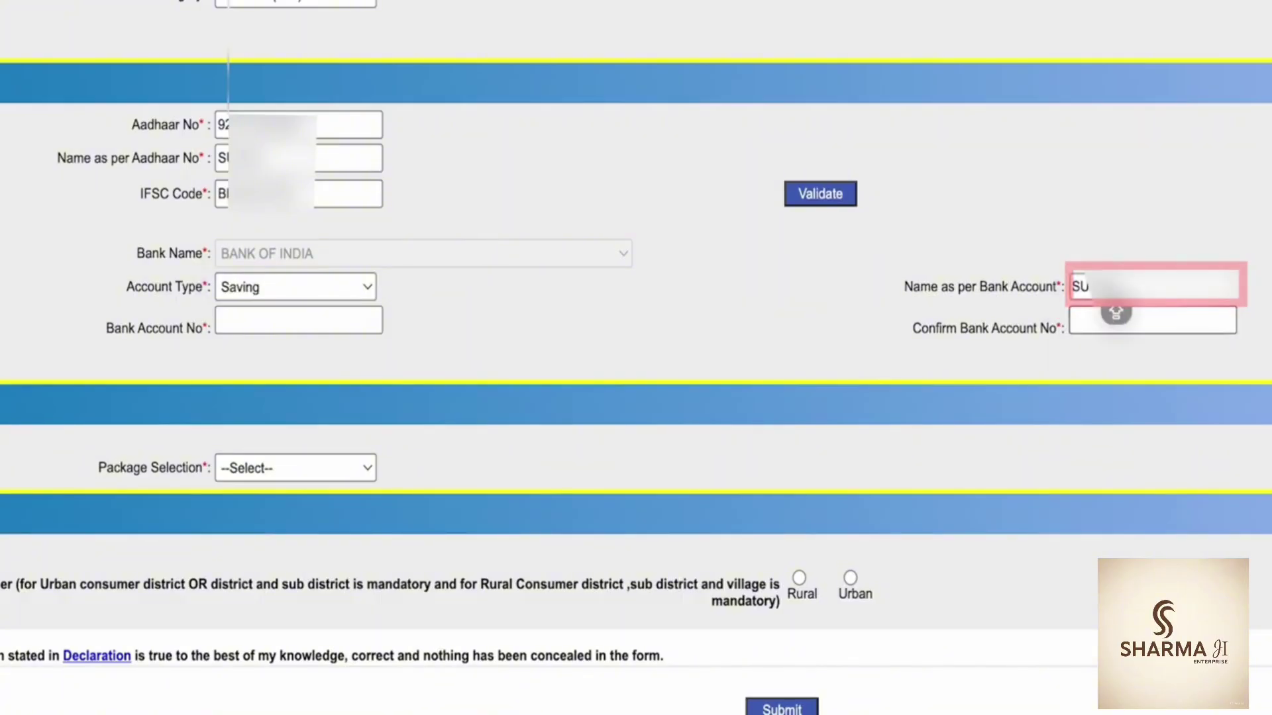
pyautogui.click(286, 324)
pyautogui.write('•••••••••••••••')
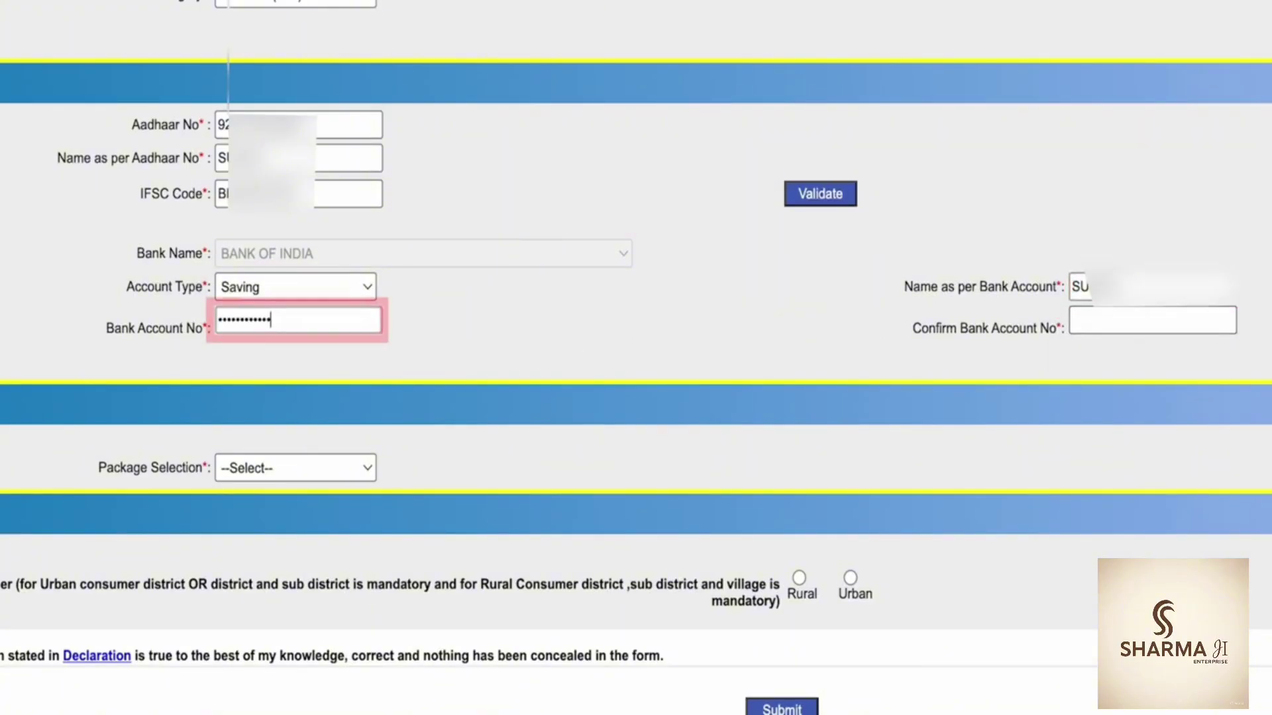
pyautogui.click(1105, 323)
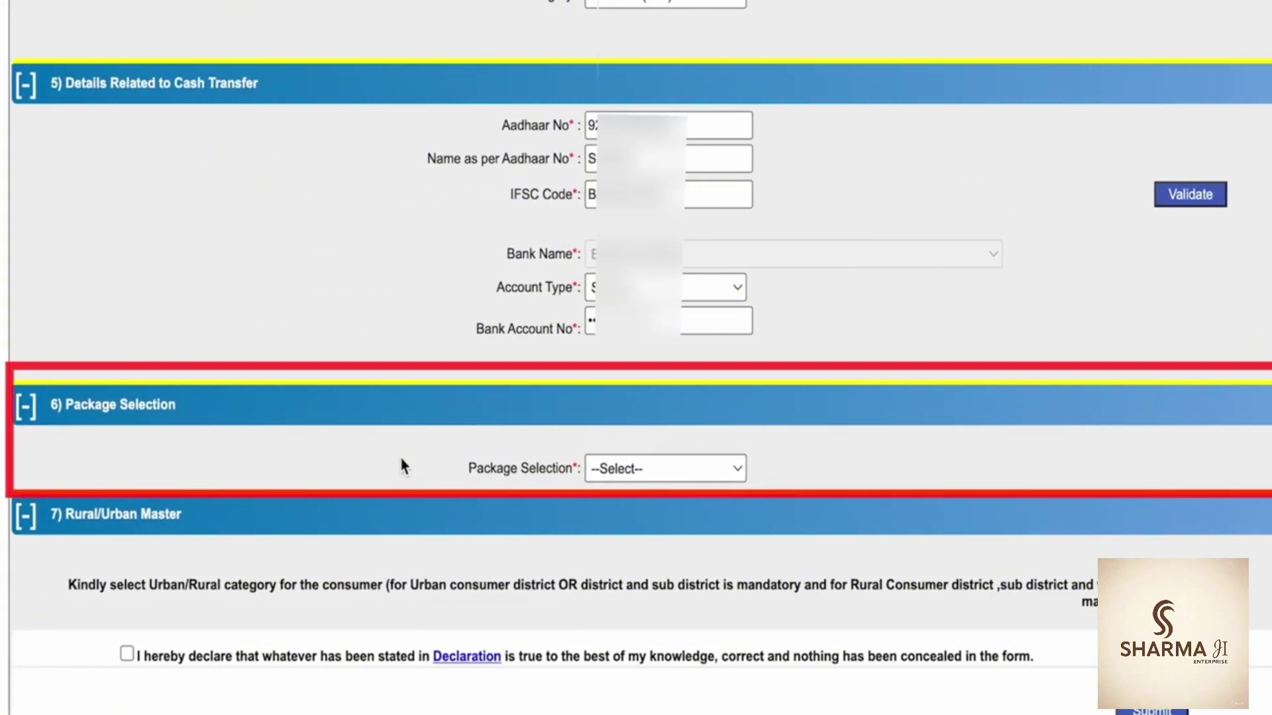
# - Pick 14.2 Kg from the Package Selection dropdown
pyautogui.click(656, 468)
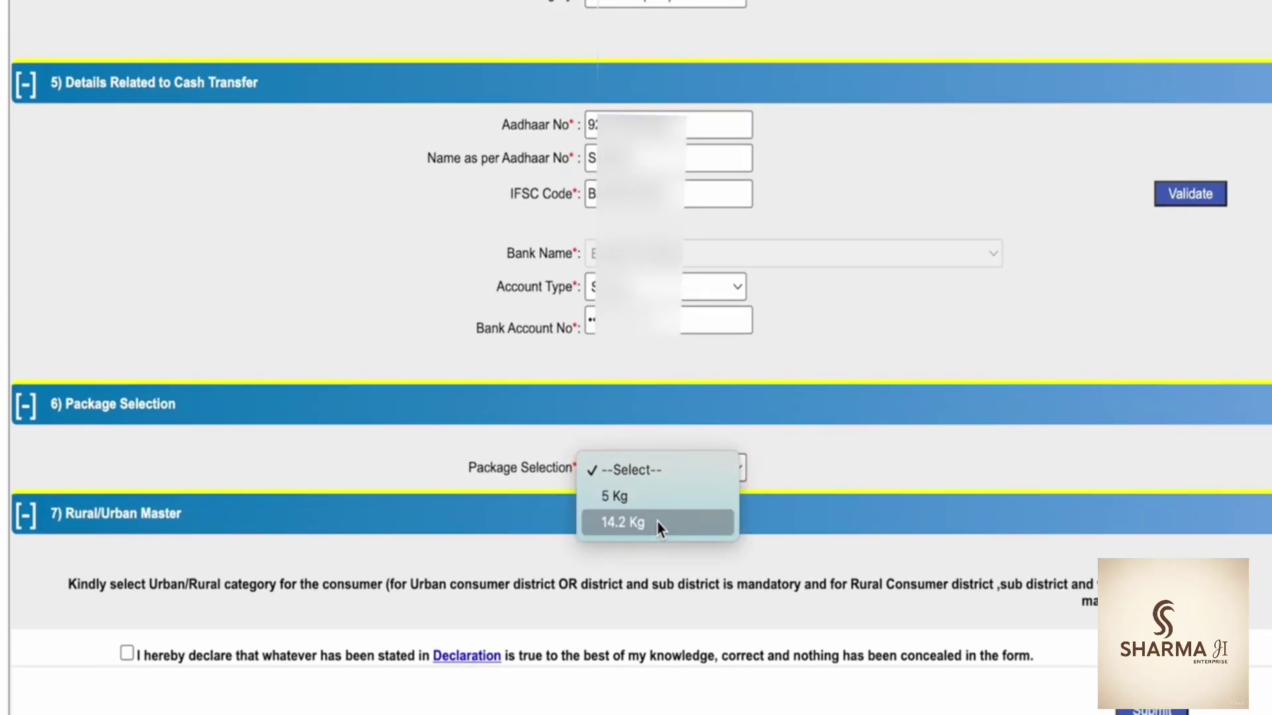
pyautogui.click(657, 525)
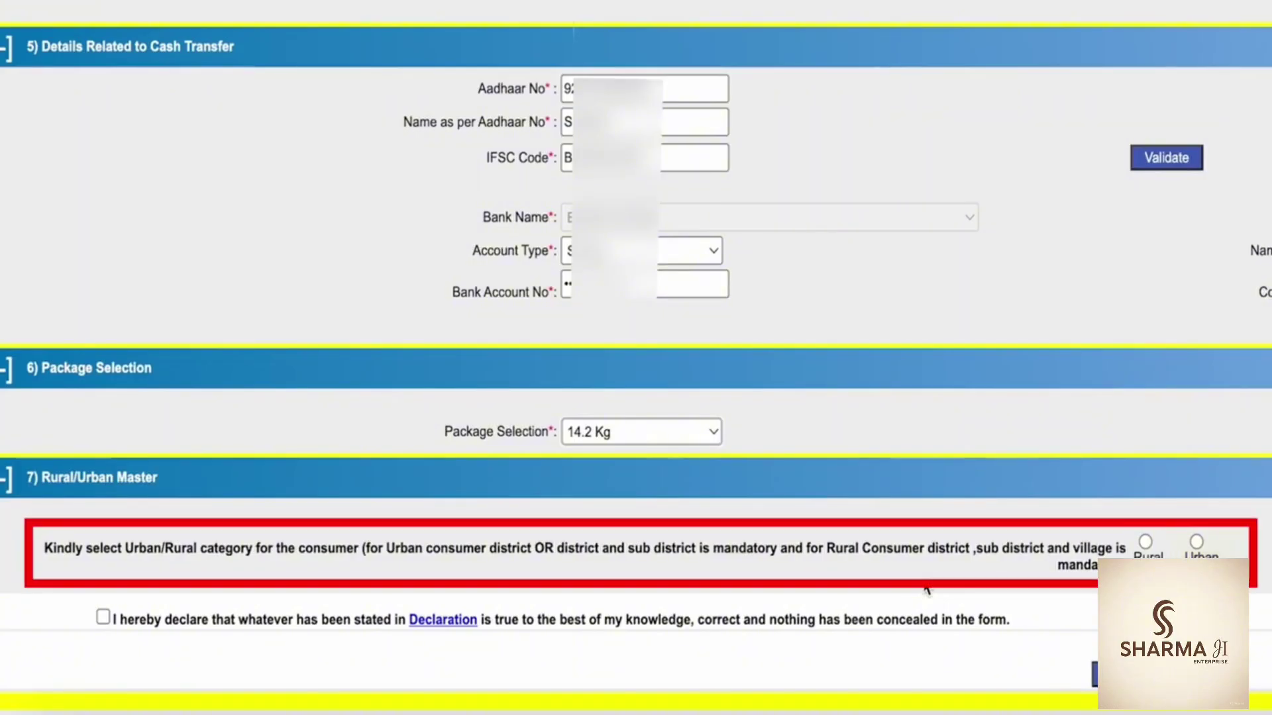
# - Mark the consumer Rural, choose LUCKNOW district and a village, and tick the declaration
pyautogui.click(1145, 542)
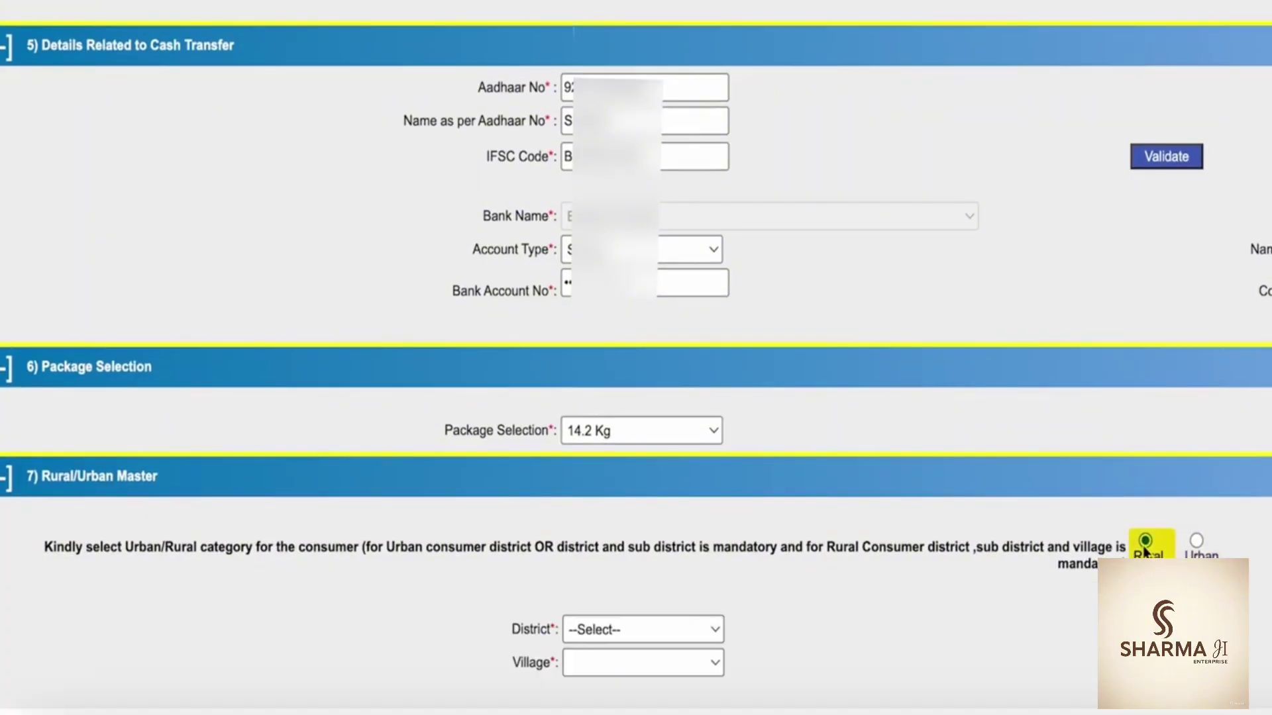
pyautogui.scroll(-2, 1144, 551)
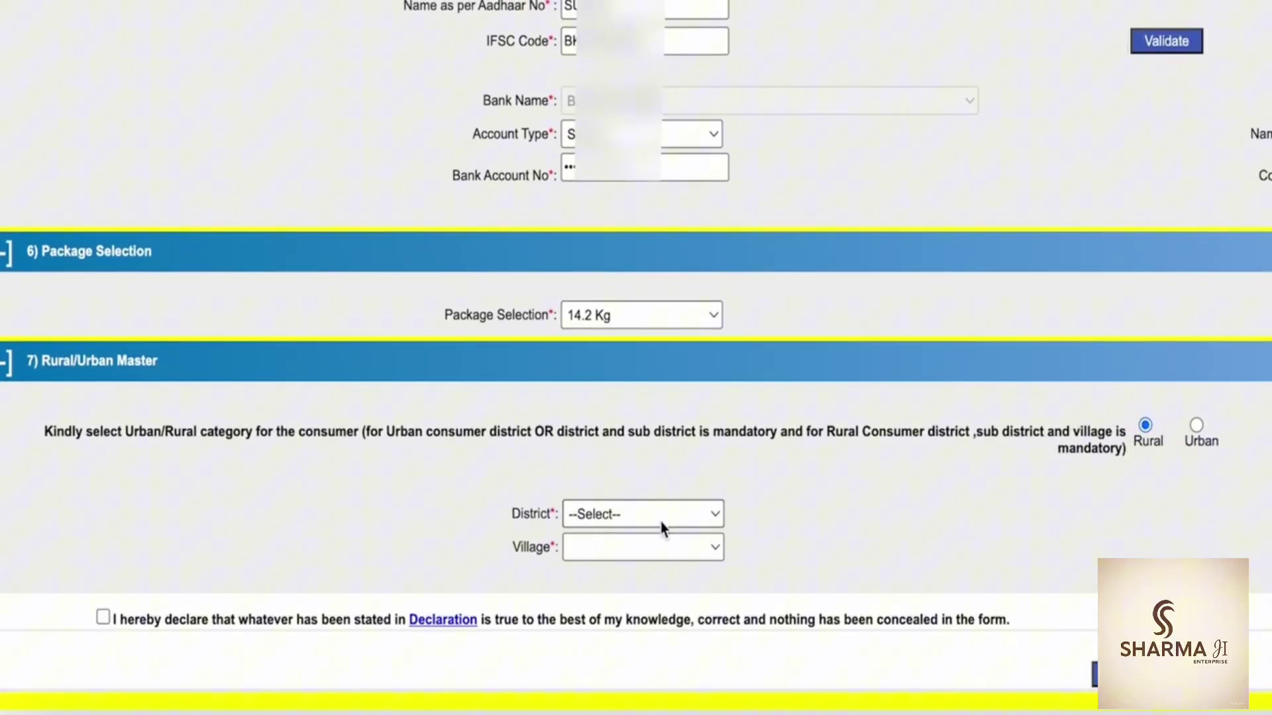
pyautogui.click(661, 522)
pyautogui.click(670, 548)
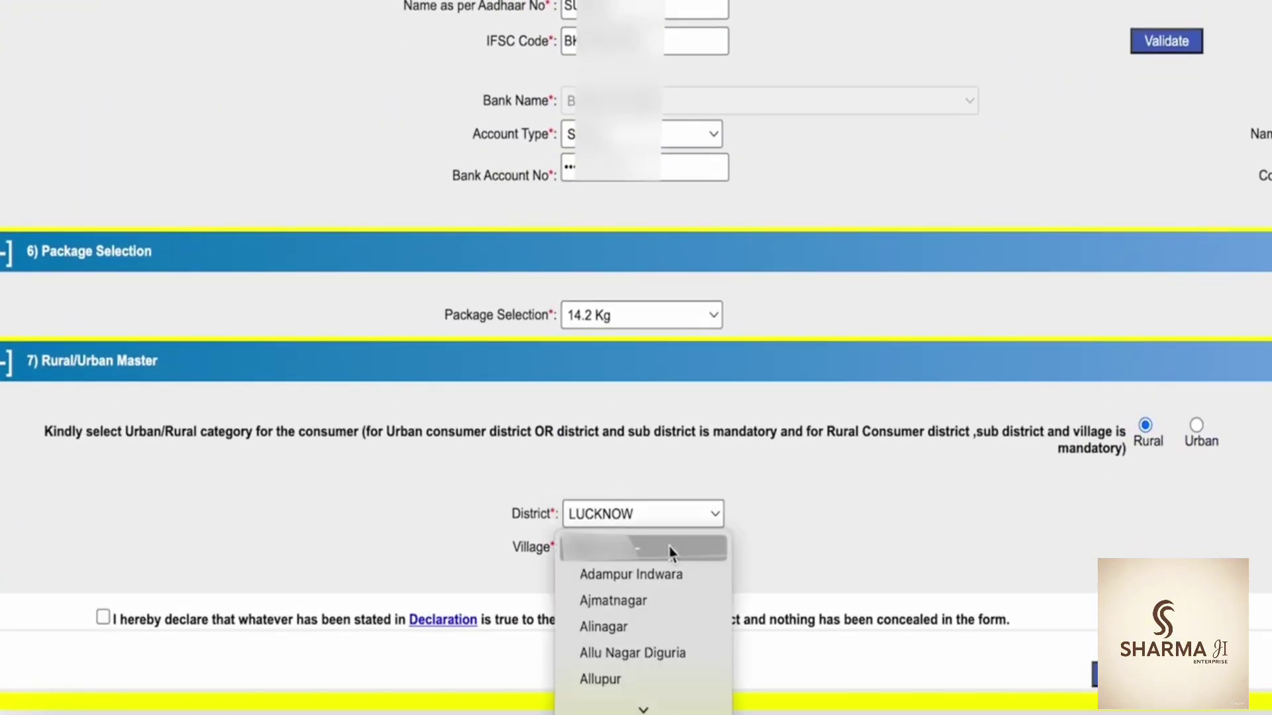
pyautogui.scroll(-10, 670, 552)
pyautogui.click(670, 551)
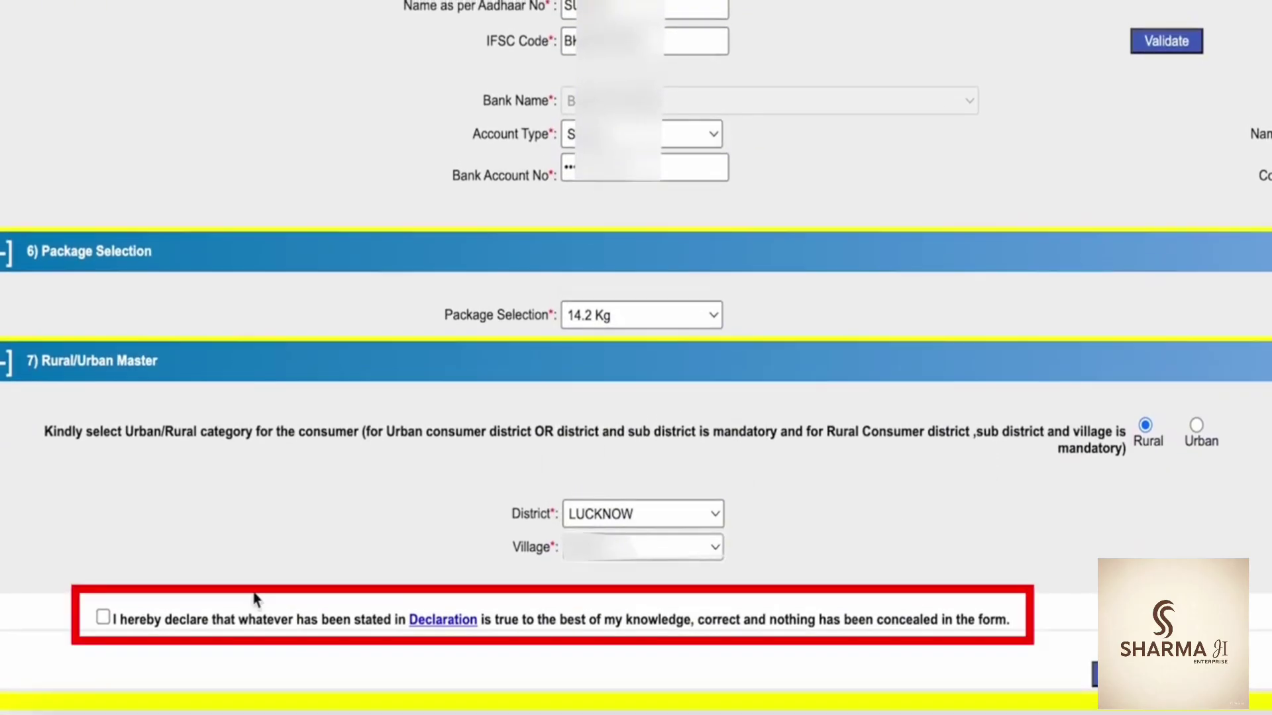
pyautogui.click(105, 617)
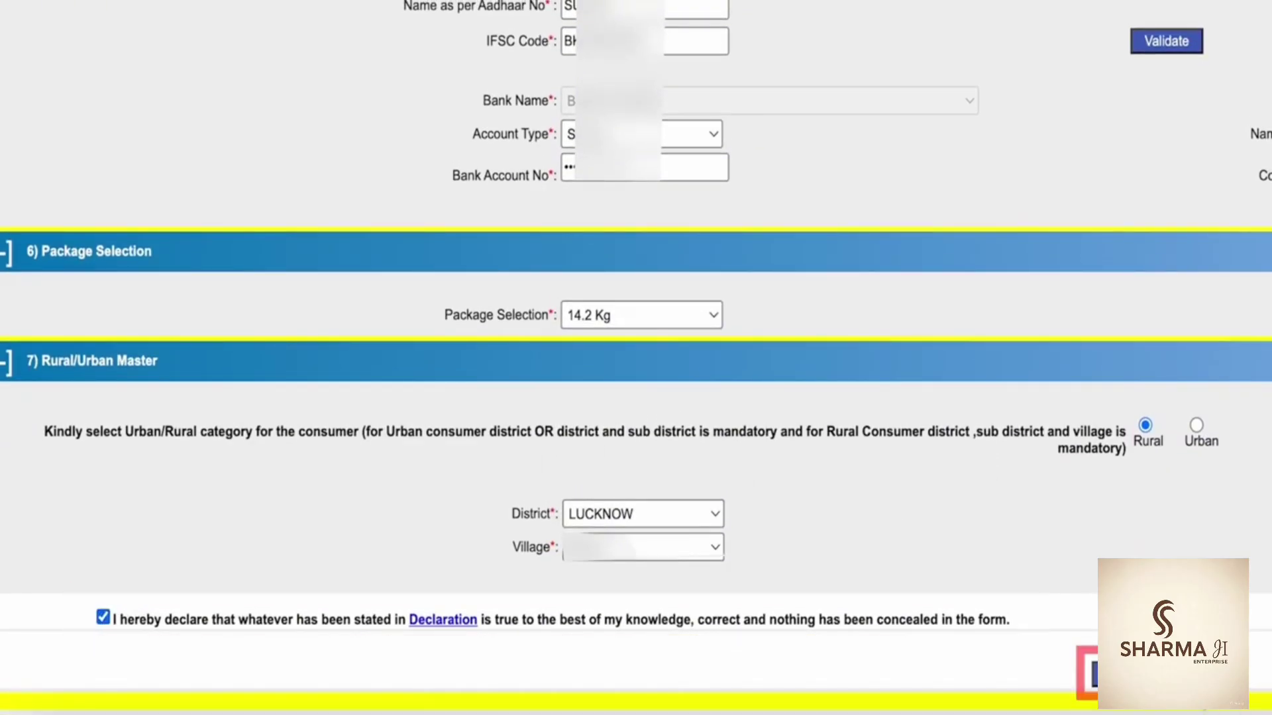